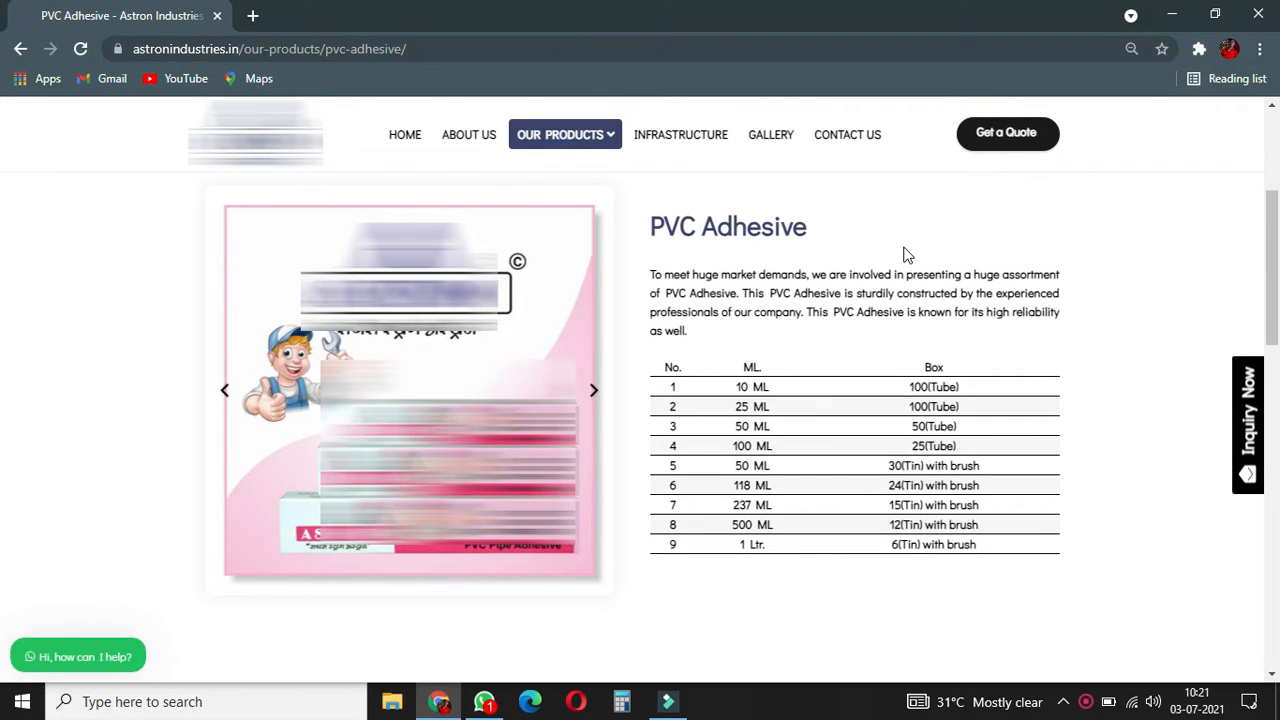
Open a blank Notepad window and return to the PVC Adhesive product page in the browser.
{"action": "key", "text": "super+r"}
{"action": "key", "text": "Return"}
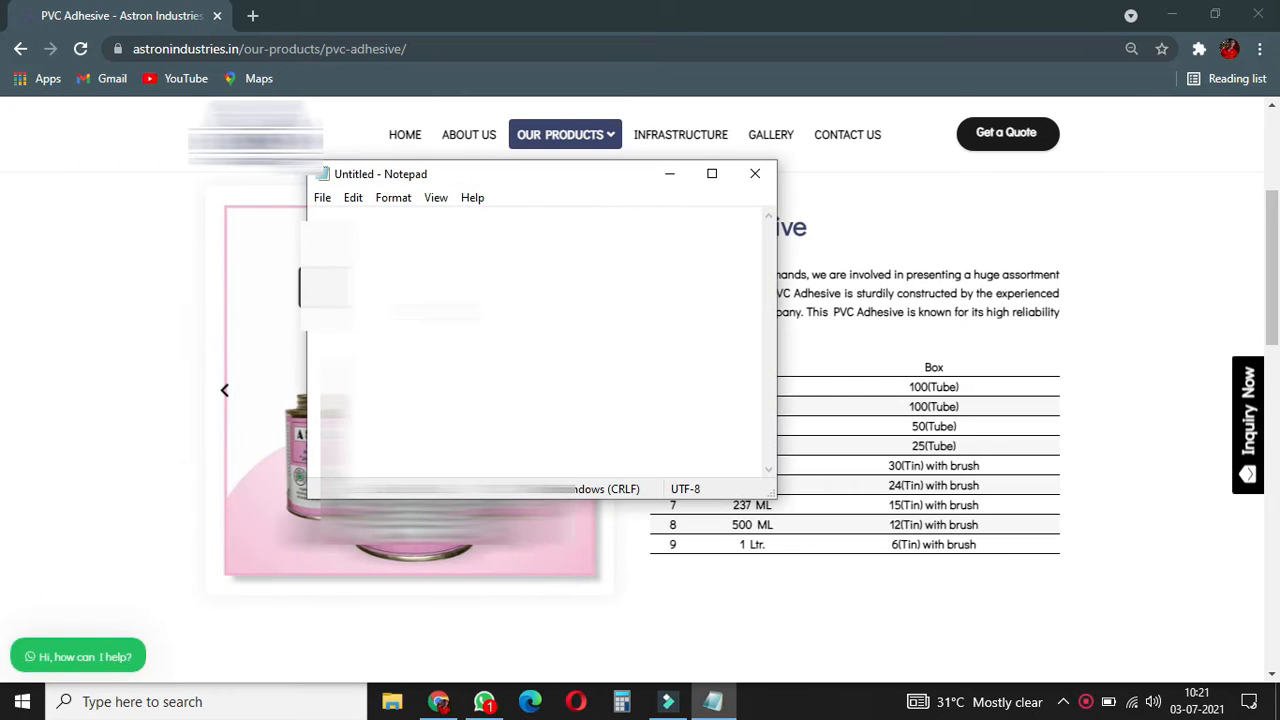
{"action": "left_click", "coordinate": [192, 356]}
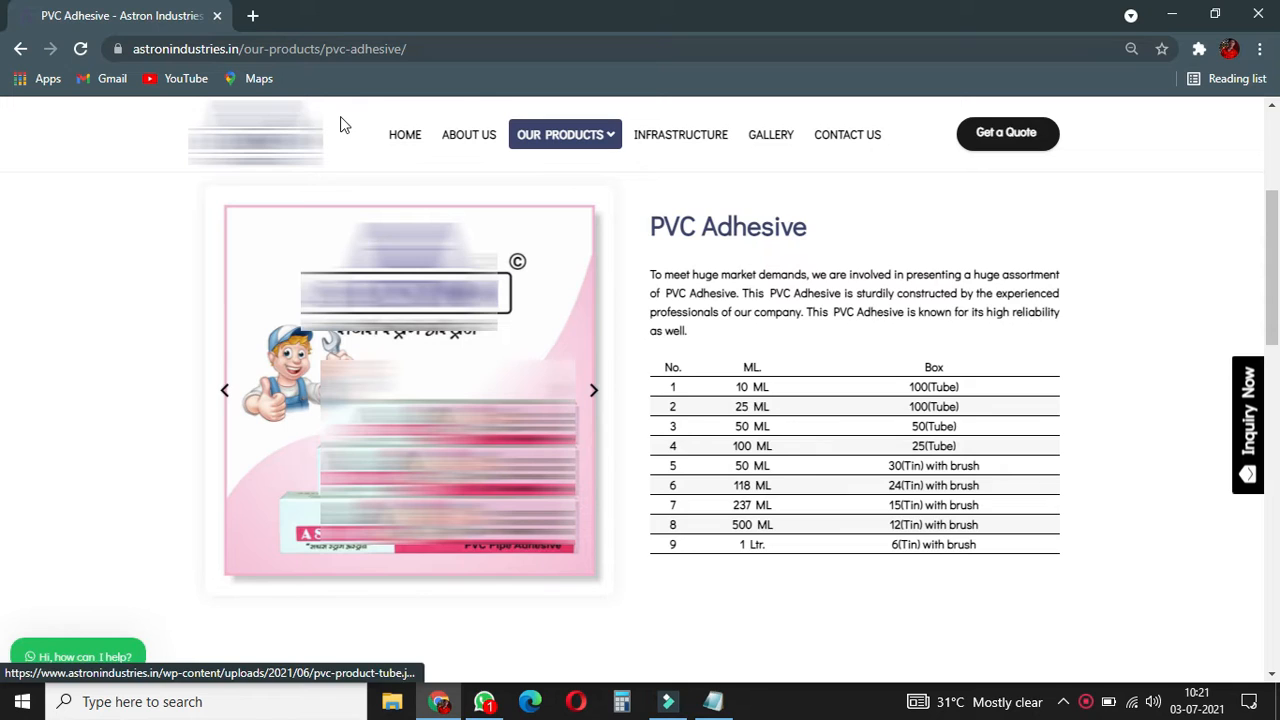
Search Google for "technical seo schema generator" in a new browser tab.
{"action": "key", "text": "ctrl+t"}
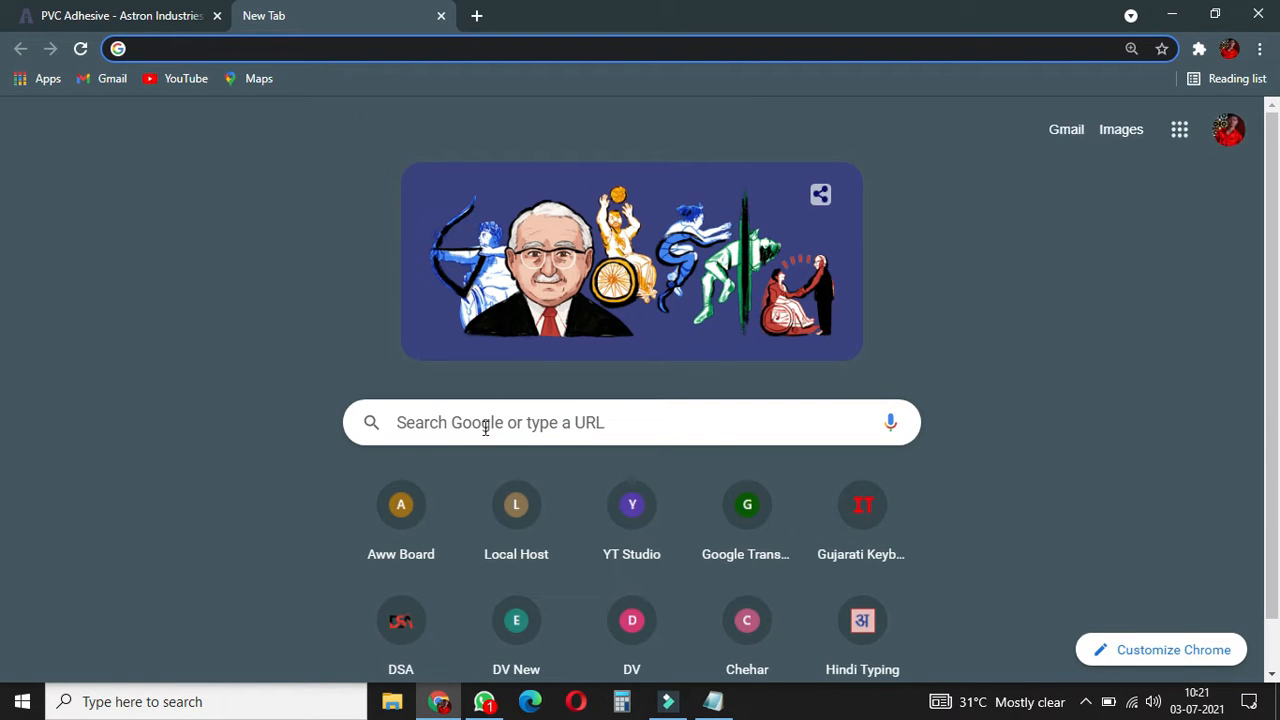
{"action": "left_click", "coordinate": [484, 426]}
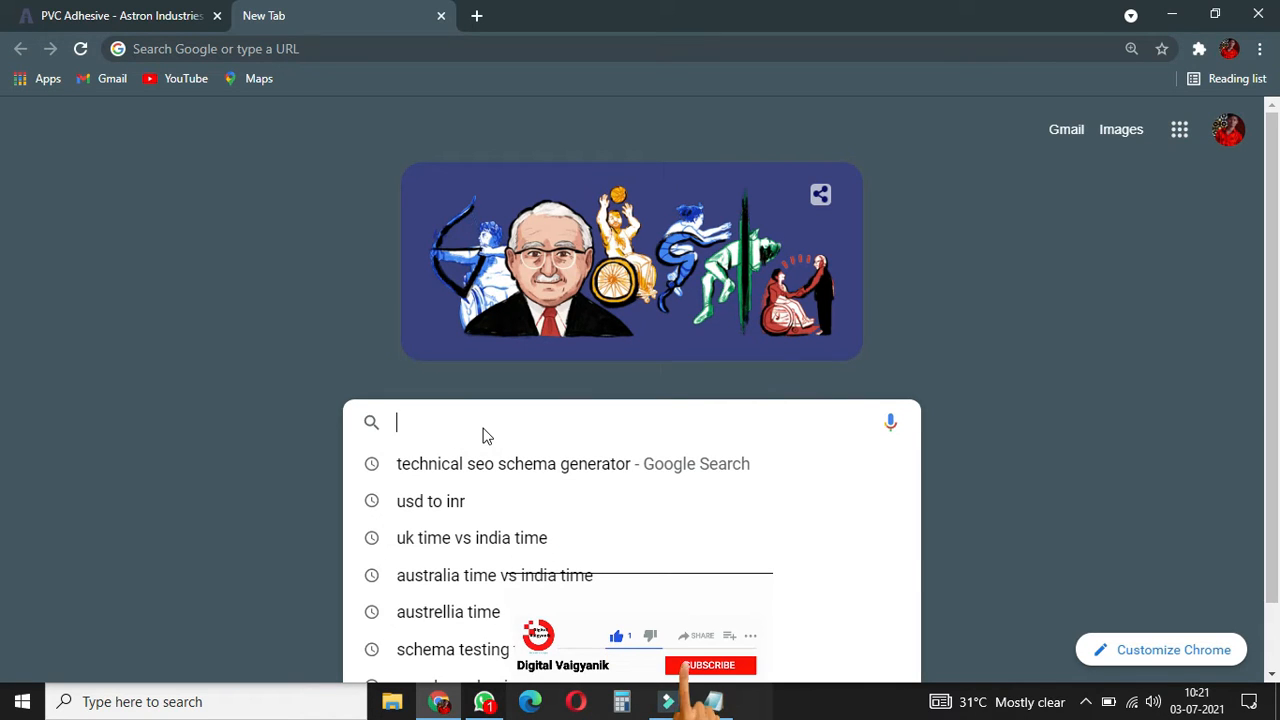
{"action": "type", "text": "tech"}
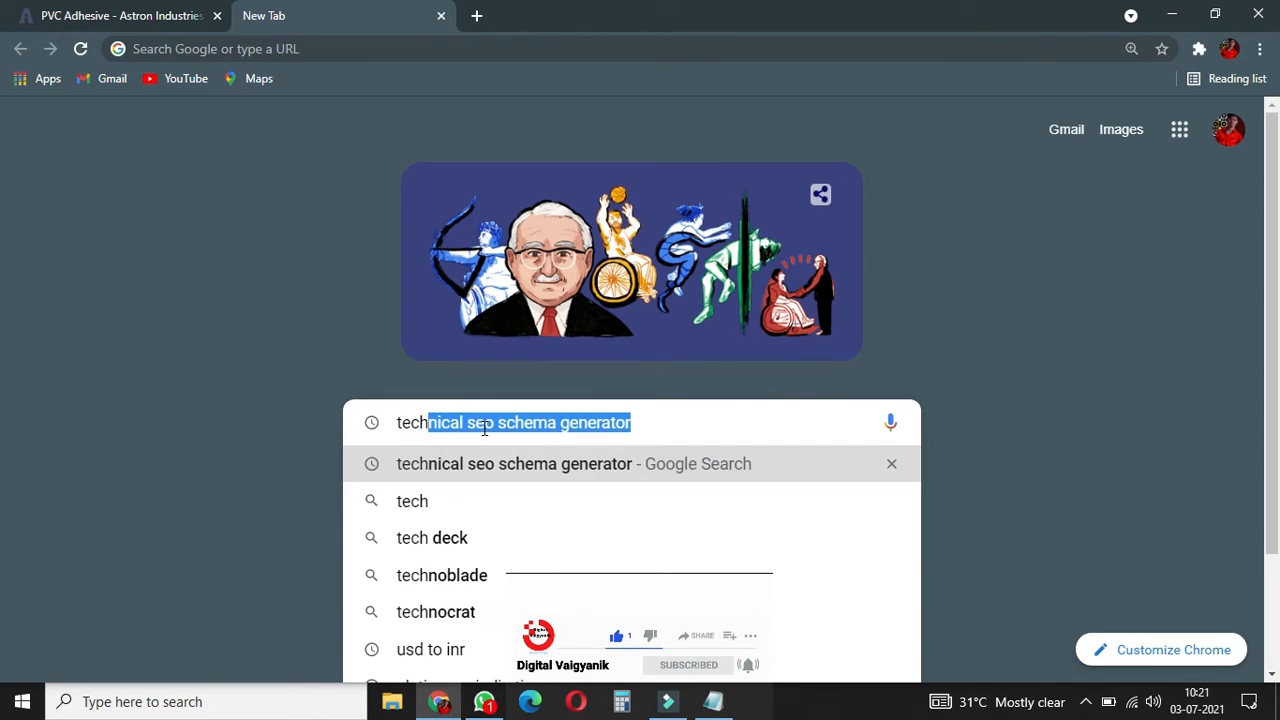
{"action": "type", "text": "nical seo"}
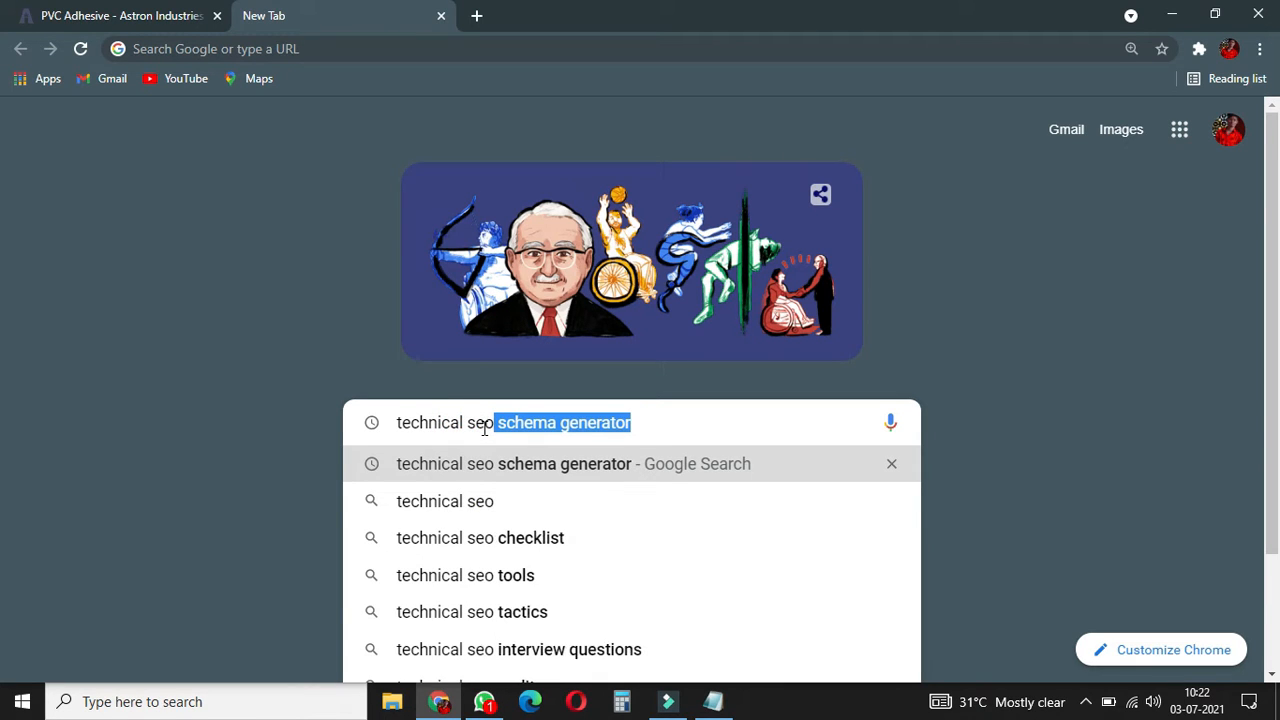
{"action": "key", "text": "BackSpace"}
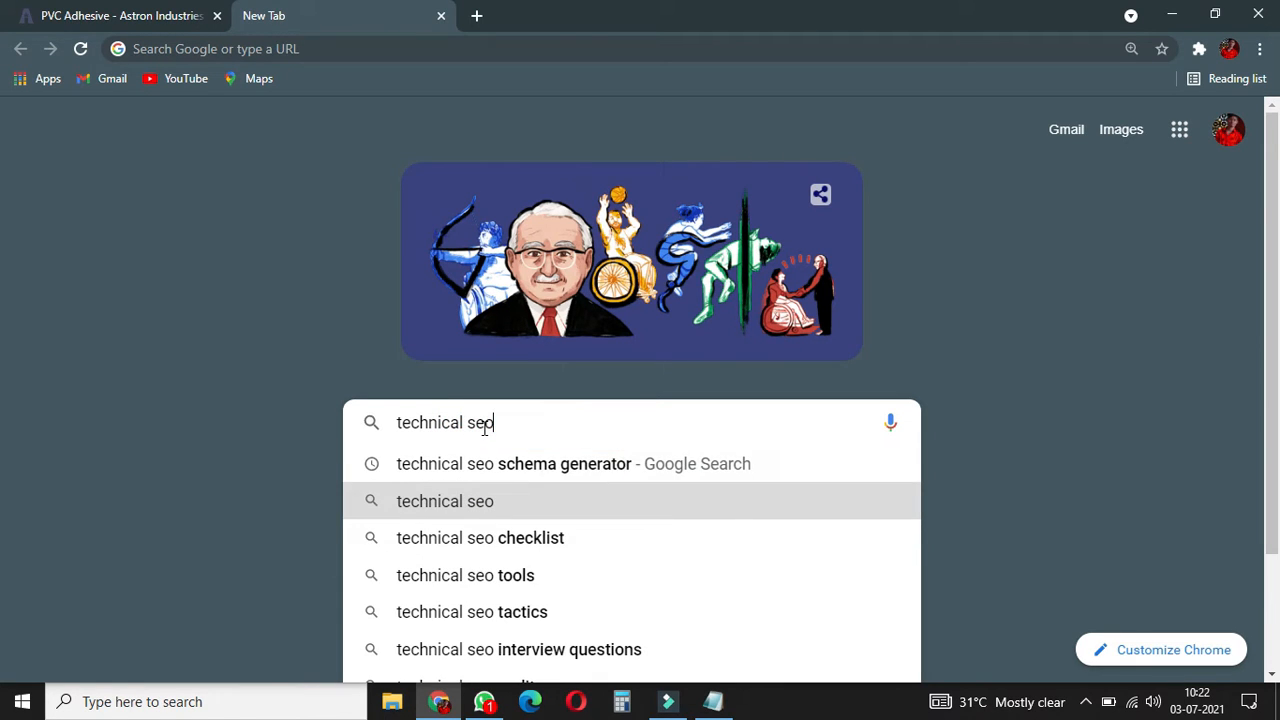
{"action": "key", "text": "Up"}
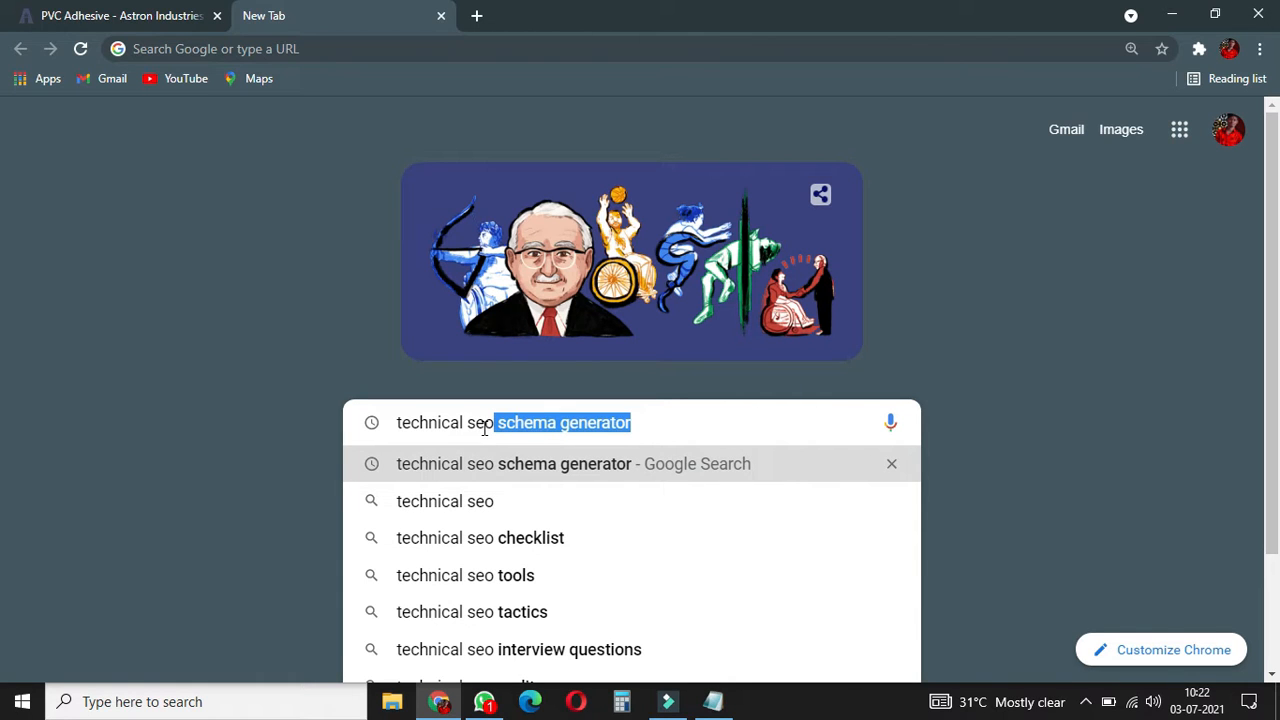
{"action": "key", "text": "Return"}
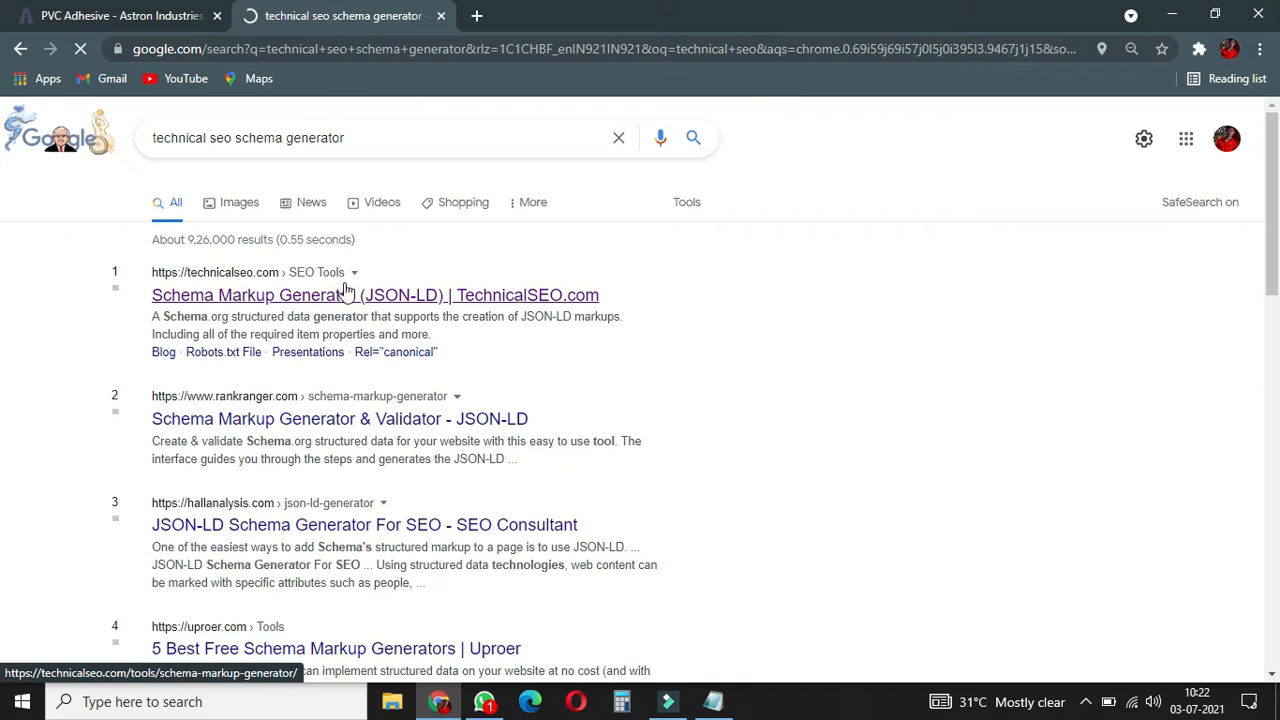
Open the TechnicalSEO.com Schema Markup Generator (JSON-LD) result and accept the site's cookie notice.
{"action": "left_click", "coordinate": [290, 298]}
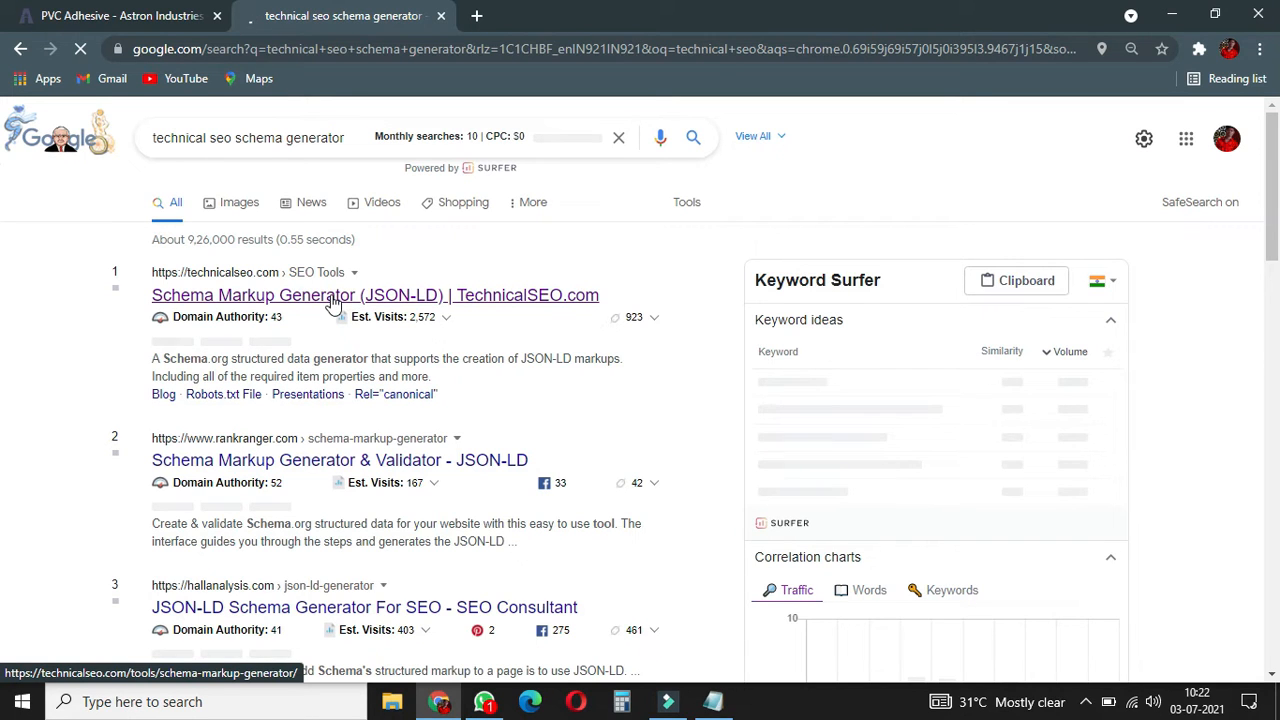
{"action": "left_click", "coordinate": [432, 296]}
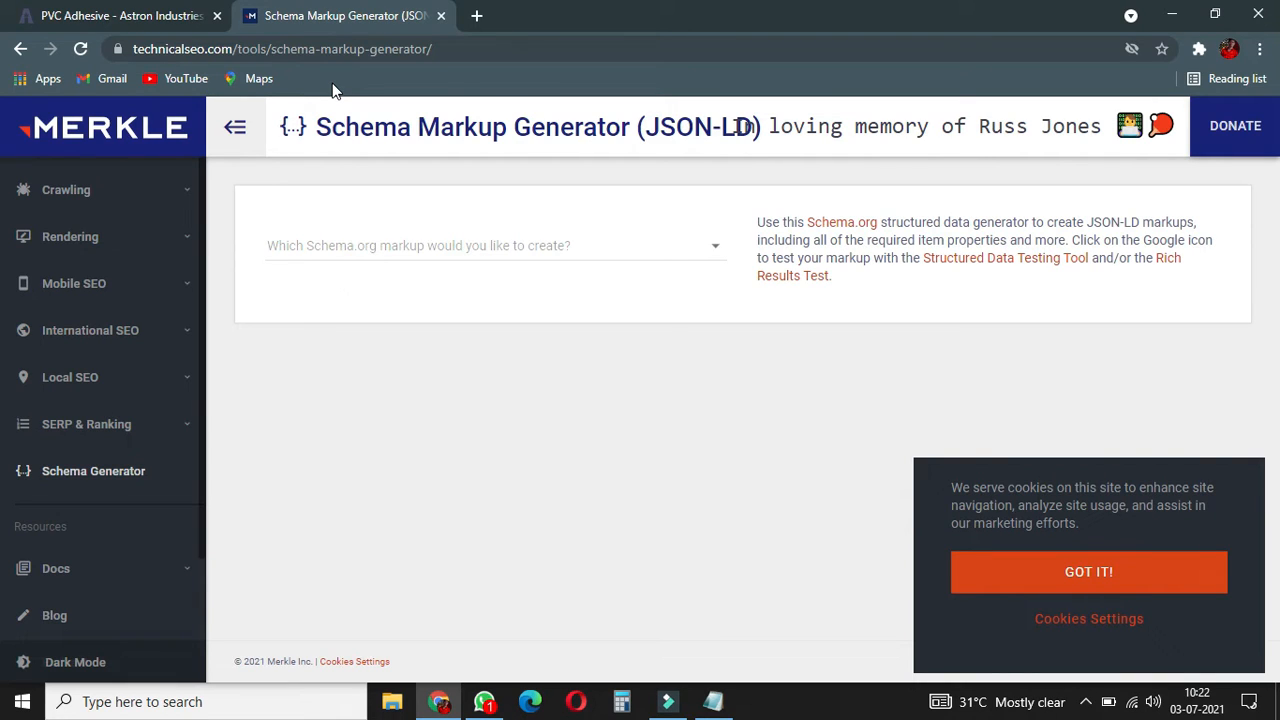
{"action": "left_click", "coordinate": [1088, 574]}
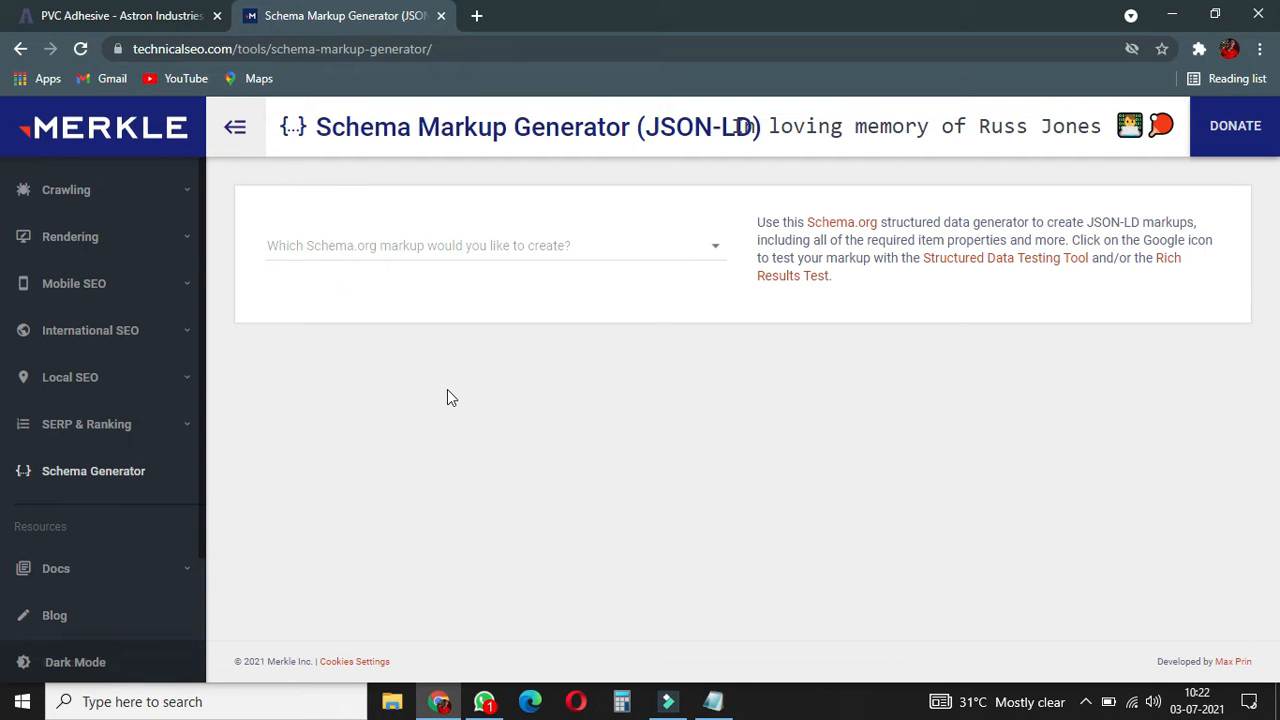
Check the PVC Adhesive product page, and choose Product as the Schema.org markup type in the generator.
{"action": "left_click", "coordinate": [85, 15]}
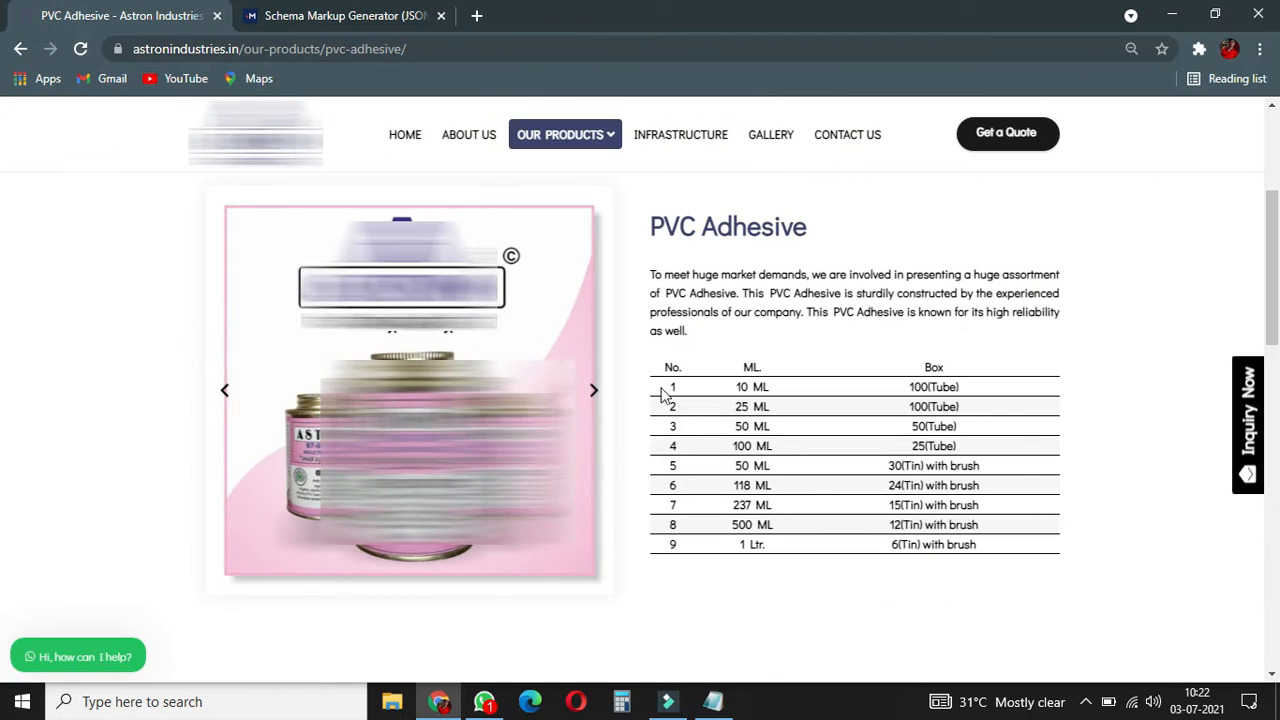
{"action": "left_click", "coordinate": [335, 15]}
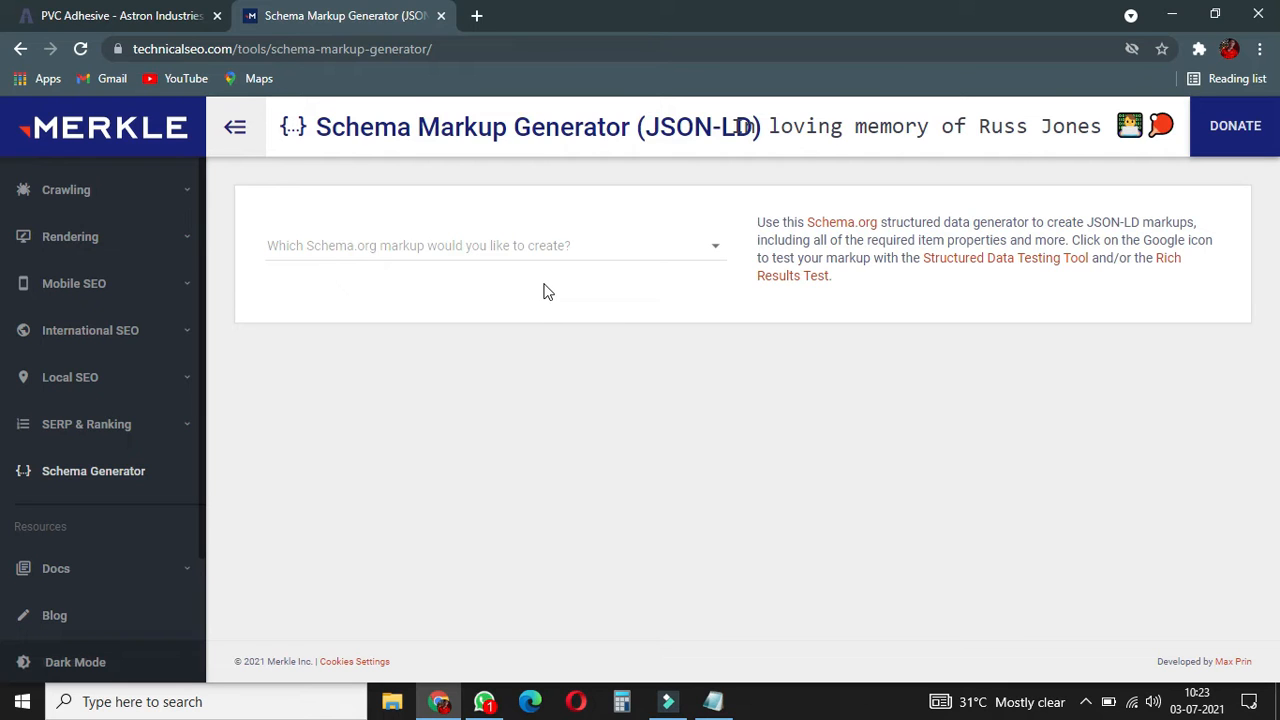
{"action": "left_click", "coordinate": [538, 250]}
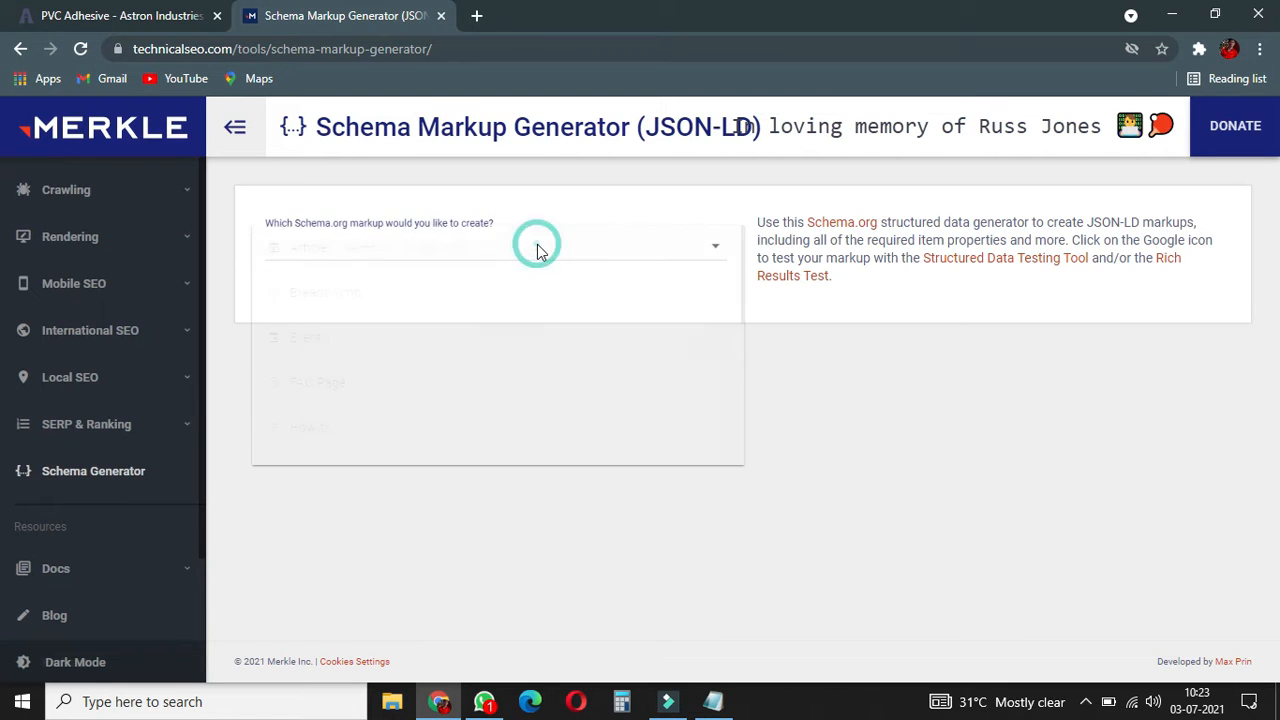
{"action": "scroll", "coordinate": [385, 371], "scroll_direction": "down", "scroll_amount": 5}
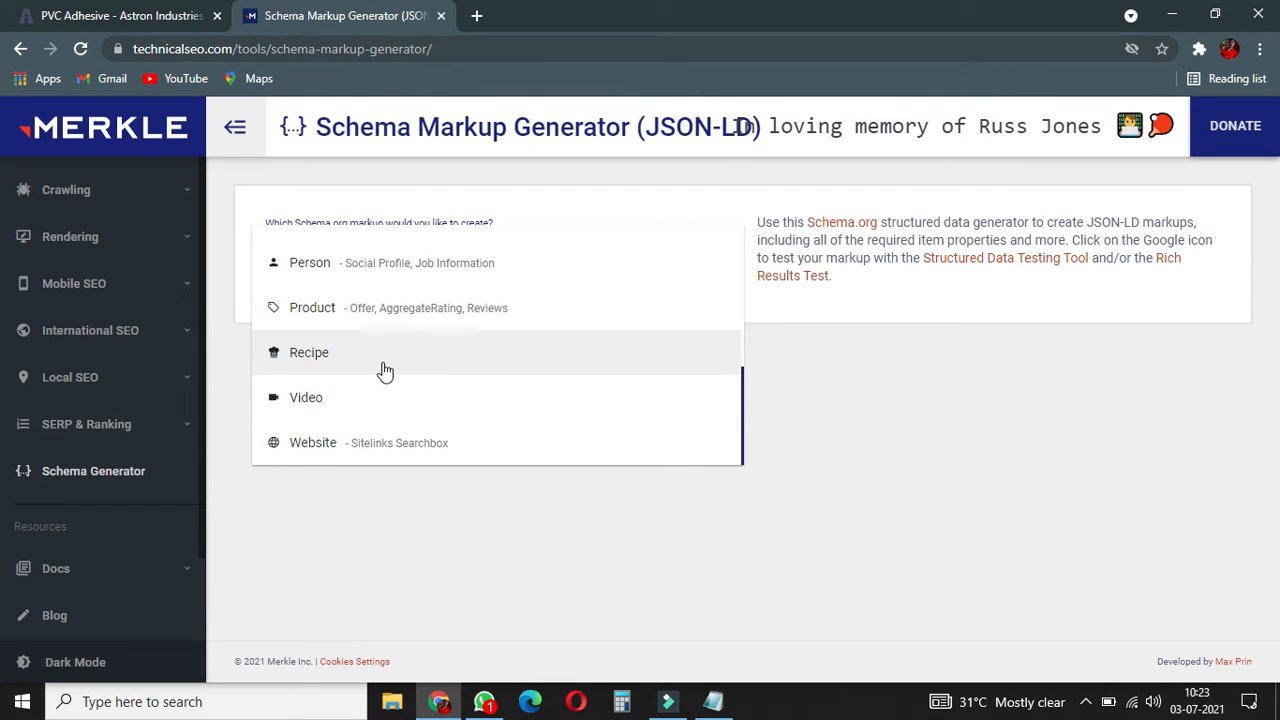
{"action": "key", "text": "Up"}
{"action": "key", "text": "Up"}
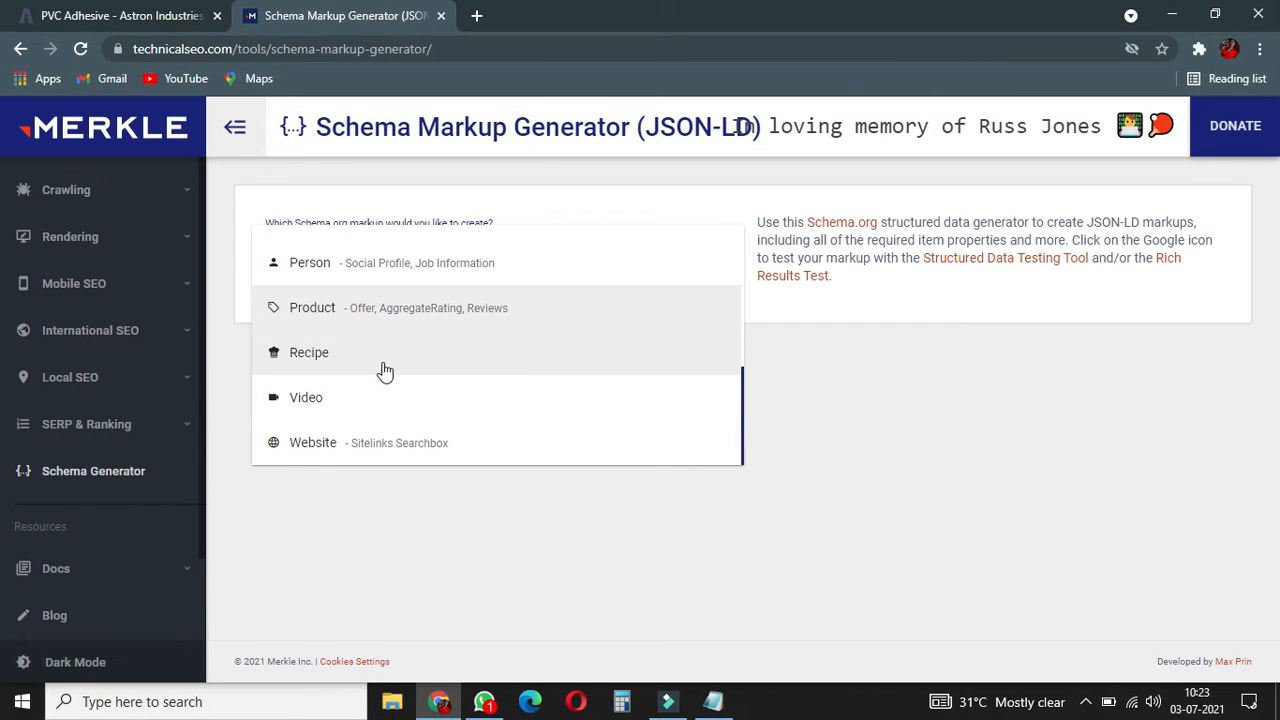
{"action": "key", "text": "Return"}
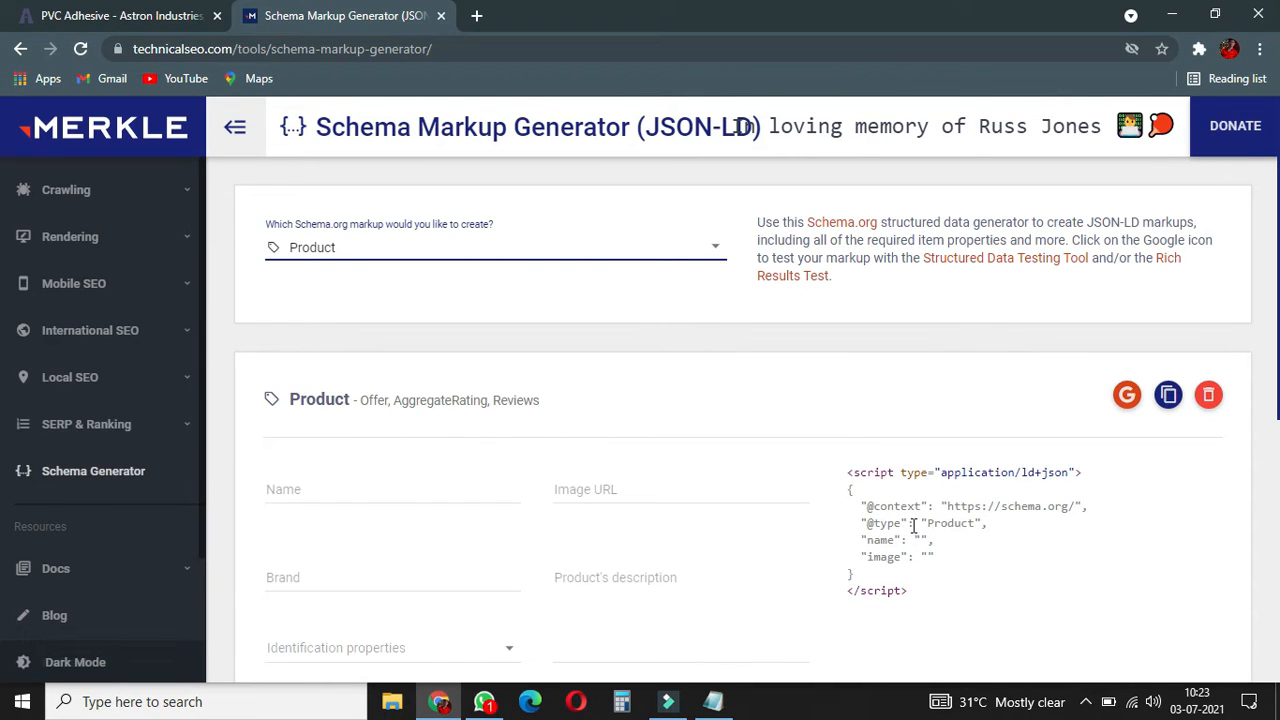
{"action": "left_click_drag", "start_coordinate": [927, 523], "coordinate": [1011, 514]}
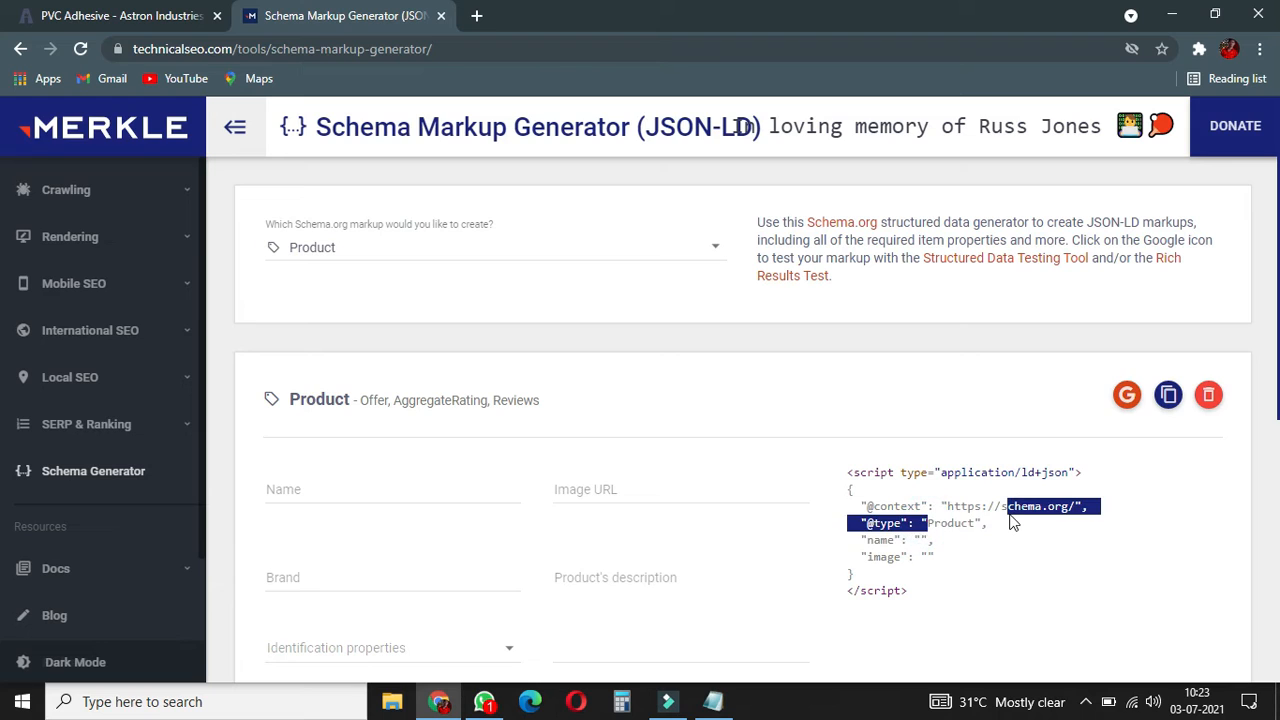
{"action": "left_click", "coordinate": [956, 516]}
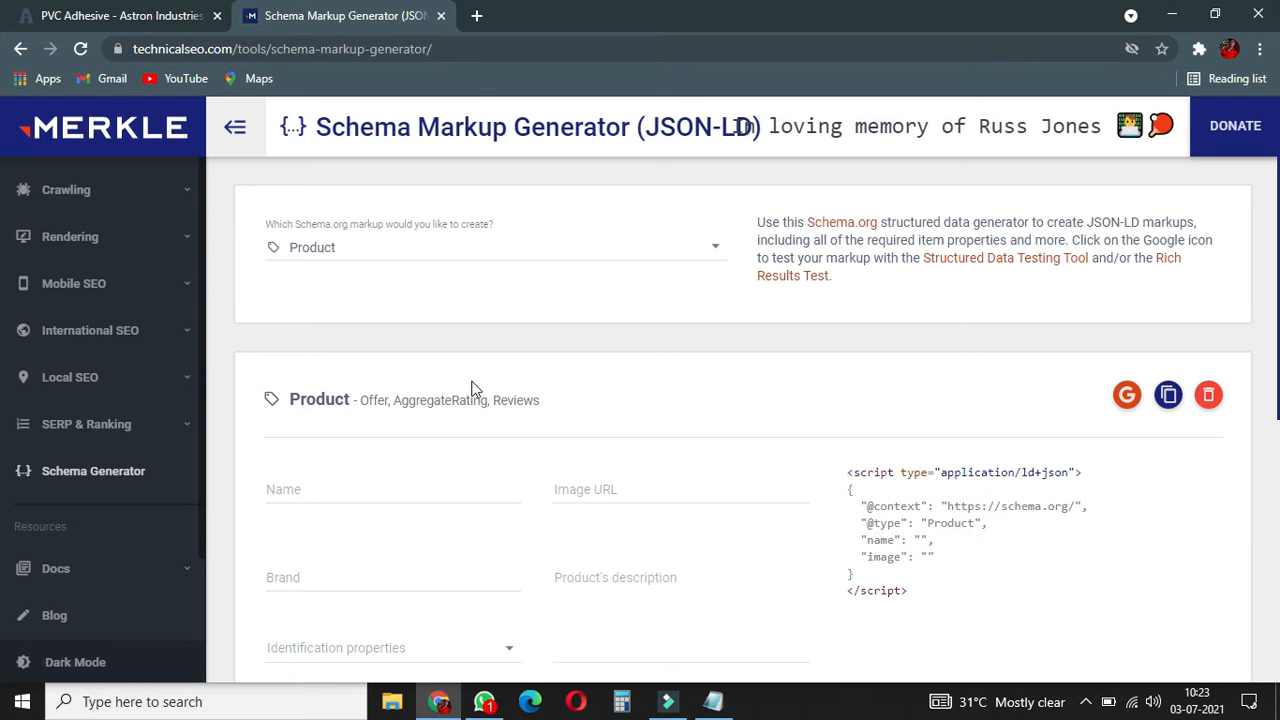
Copy the page title from the PVC Pipe Adhesive on-page sheet, kept in its own window, into the product's Name field.
{"action": "left_click", "coordinate": [297, 491]}
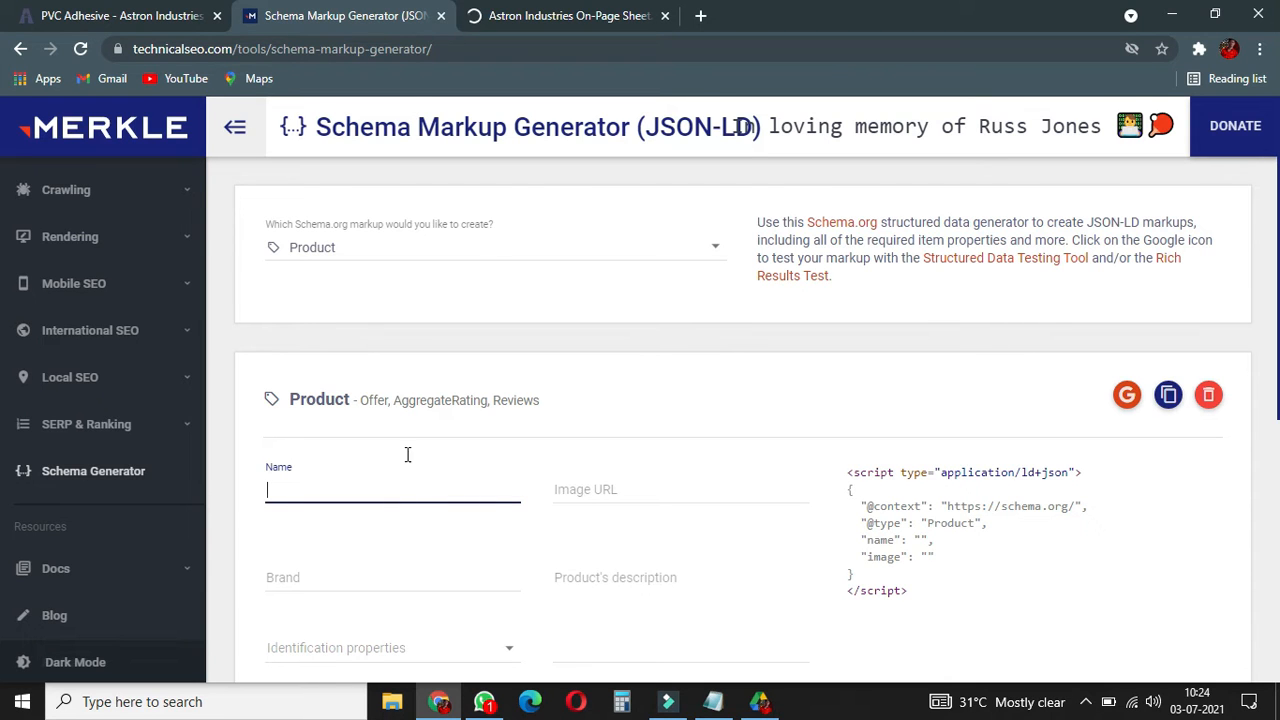
{"action": "left_click", "coordinate": [607, 12]}
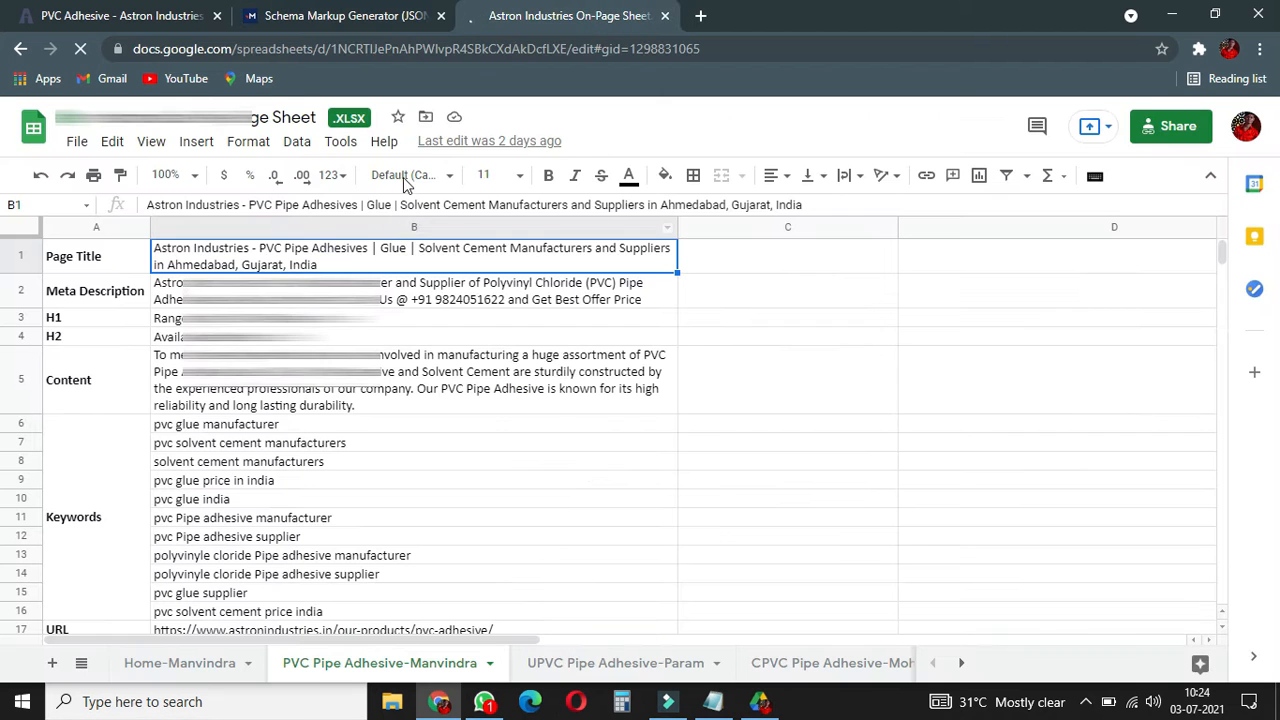
{"action": "left_click_drag", "start_coordinate": [529, 21], "coordinate": [525, 145]}
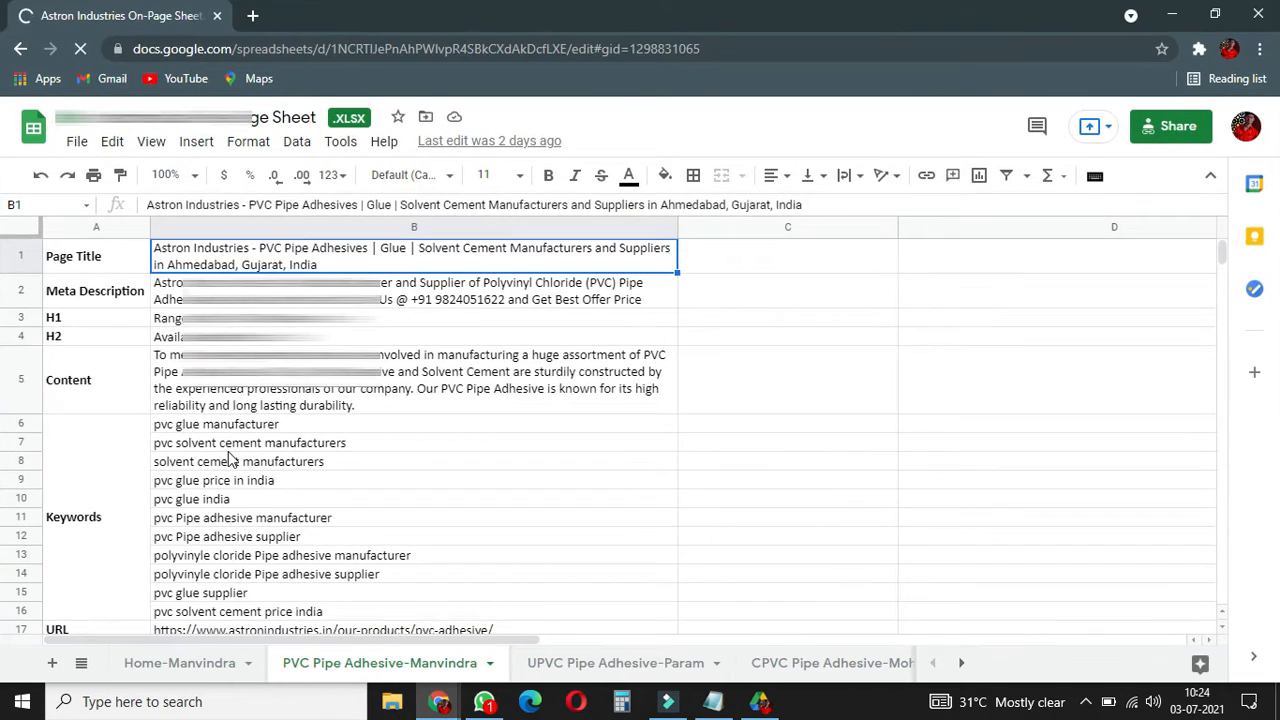
{"action": "key", "text": "alt+Tab"}
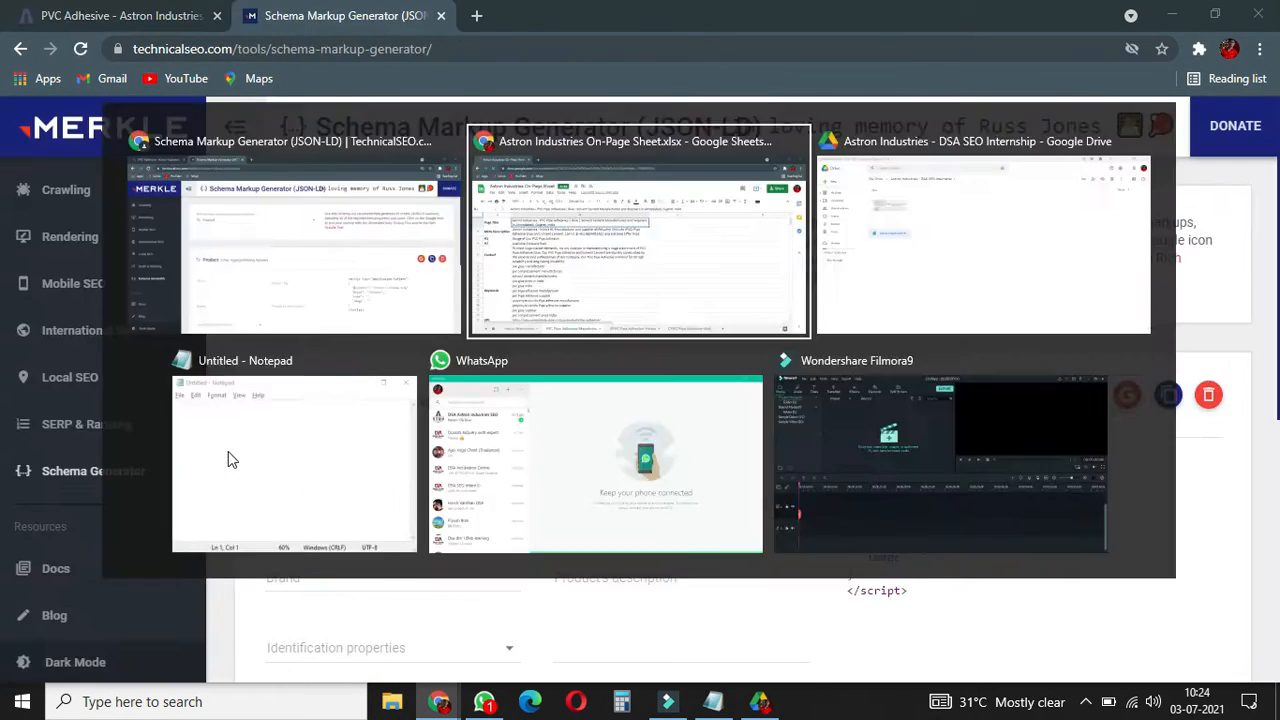
{"action": "key", "text": "ctrl+v"}
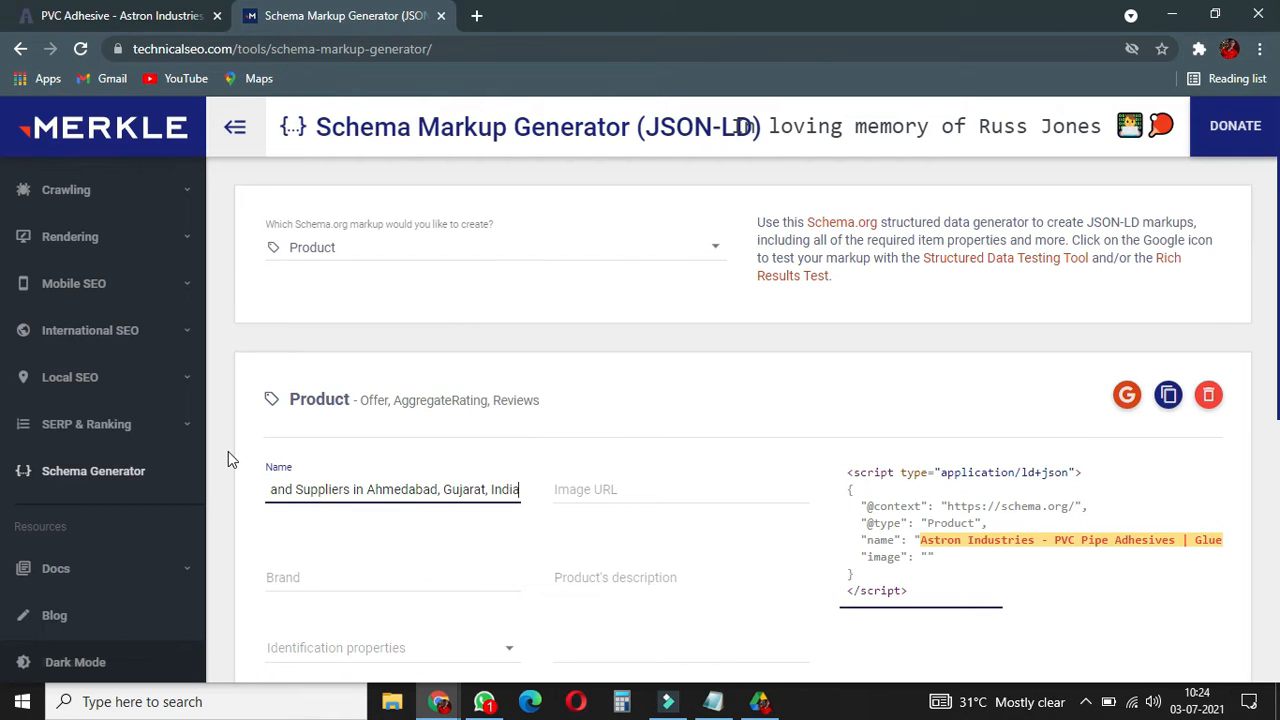
Trim the product name down to "PVC Pipe Adhesives | Glue | Solvent Cement".
{"action": "key", "text": "BackSpace"}
{"action": "key", "text": "BackSpace"}
{"action": "key", "text": "BackSpace"}
{"action": "key", "text": "BackSpace"}
{"action": "key", "text": "BackSpace"}
{"action": "key", "text": "BackSpace"}
{"action": "key", "text": "BackSpace"}
{"action": "key", "text": "BackSpace"}
{"action": "key", "text": "BackSpace"}
{"action": "key", "text": "BackSpace"}
{"action": "key", "text": "BackSpace"}
{"action": "key", "text": "BackSpace"}
{"action": "key", "text": "BackSpace"}
{"action": "key", "text": "BackSpace"}
{"action": "key", "text": "BackSpace"}
{"action": "key", "text": "BackSpace"}
{"action": "key", "text": "BackSpace"}
{"action": "key", "text": "BackSpace"}
{"action": "key", "text": "BackSpace"}
{"action": "key", "text": "BackSpace"}
{"action": "key", "text": "BackSpace"}
{"action": "key", "text": "BackSpace"}
{"action": "key", "text": "BackSpace"}
{"action": "key", "text": "BackSpace"}
{"action": "key", "text": "BackSpace"}
{"action": "key", "text": "BackSpace"}
{"action": "key", "text": "BackSpace"}
{"action": "key", "text": "BackSpace"}
{"action": "key", "text": "BackSpace"}
{"action": "key", "text": "BackSpace"}
{"action": "key", "text": "BackSpace"}
{"action": "key", "text": "BackSpace"}
{"action": "key", "text": "BackSpace"}
{"action": "key", "text": "BackSpace"}
{"action": "key", "text": "BackSpace"}
{"action": "key", "text": "BackSpace"}
{"action": "key", "text": "BackSpace"}
{"action": "key", "text": "BackSpace"}
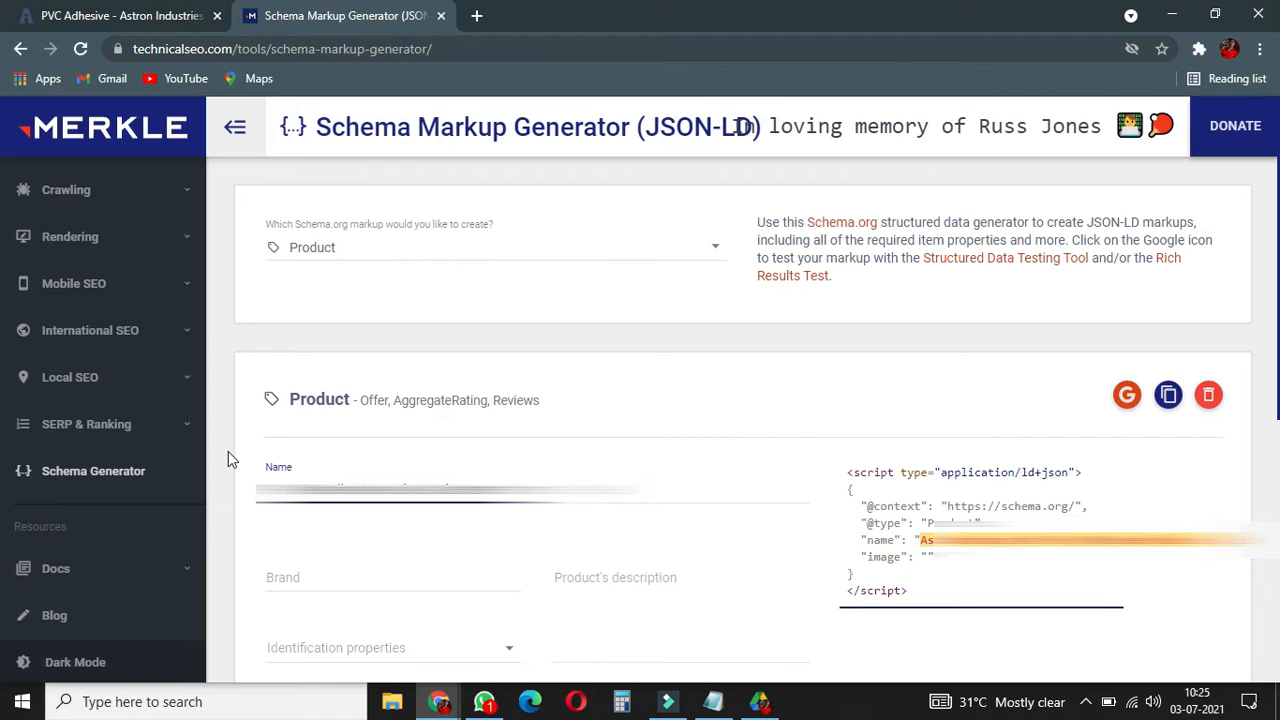
{"action": "key", "text": "BackSpace"}
{"action": "key", "text": "BackSpace"}
{"action": "key", "text": "BackSpace"}
{"action": "key", "text": "BackSpace"}
{"action": "key", "text": "BackSpace"}
{"action": "key", "text": "BackSpace"}
{"action": "key", "text": "BackSpace"}
{"action": "key", "text": "BackSpace"}
{"action": "key", "text": "BackSpace"}
{"action": "key", "text": "BackSpace"}
{"action": "key", "text": "BackSpace"}
{"action": "key", "text": "BackSpace"}
{"action": "key", "text": "BackSpace"}
{"action": "key", "text": "BackSpace"}
{"action": "key", "text": "BackSpace"}
{"action": "key", "text": "BackSpace"}
{"action": "key", "text": "BackSpace"}
{"action": "key", "text": "BackSpace"}
{"action": "key", "text": "BackSpace"}
{"action": "key", "text": "BackSpace"}
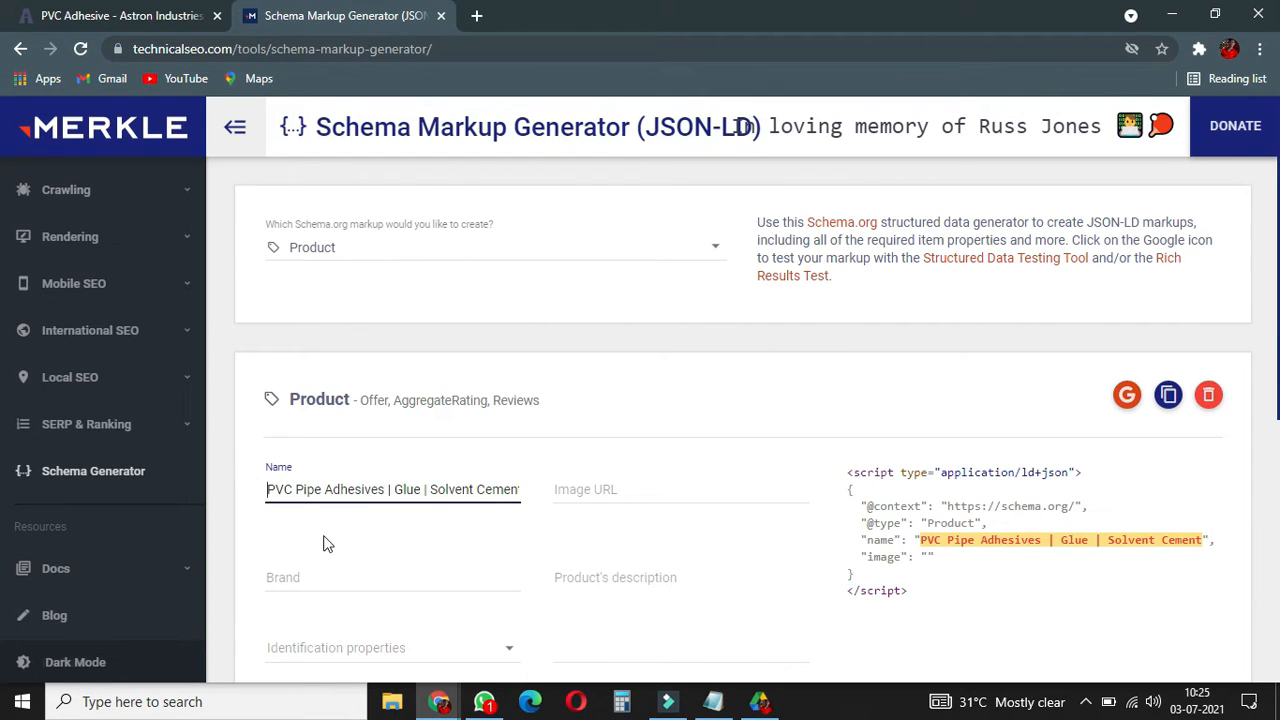
Paste the copied page title as the product's brand and shorten it to "Astron Industries".
{"action": "left_click", "coordinate": [299, 580]}
{"action": "type", "text": "Astron Industries - PVC Pipe Adhesives | Glue | Solvent Cement Manufacturers and Suppliers in Ahmedabad, Gujarat, India"}
{"action": "key", "text": "ctrl+shift+Left"}
{"action": "key", "text": "ctrl+shift+Left"}
{"action": "key", "text": "shift+Home"}
{"action": "key", "text": "ctrl+shift+Right"}
{"action": "key", "text": "ctrl+shift+Right"}
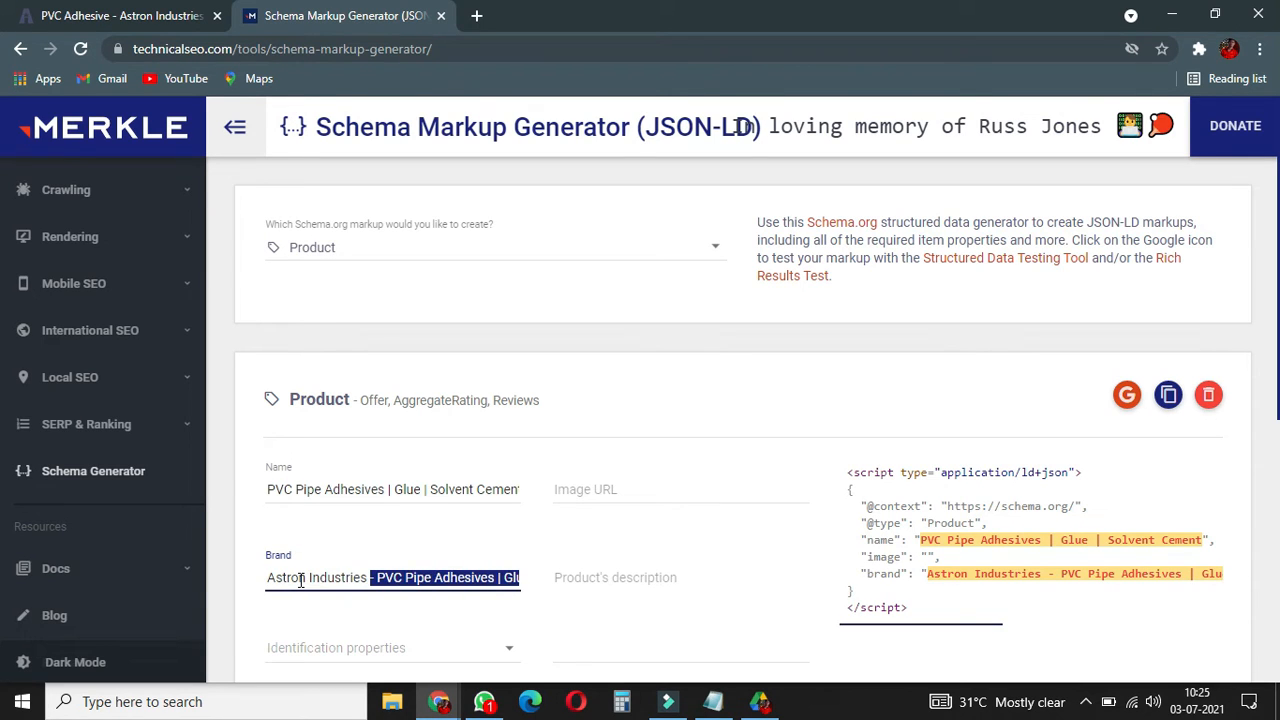
{"action": "key", "text": "BackSpace"}
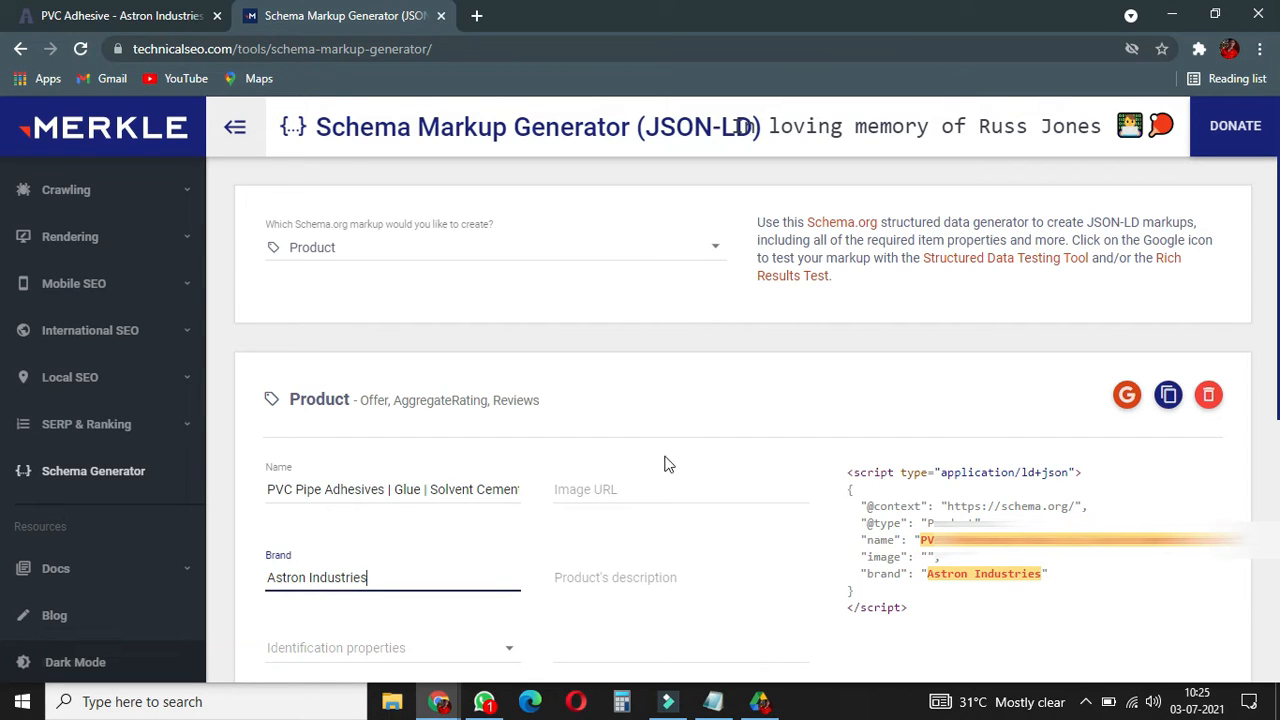
Copy the Content text from the PVC Pipe Adhesive on-page sheet, kept in its own window, for the product's description.
{"action": "left_click", "coordinate": [620, 493]}
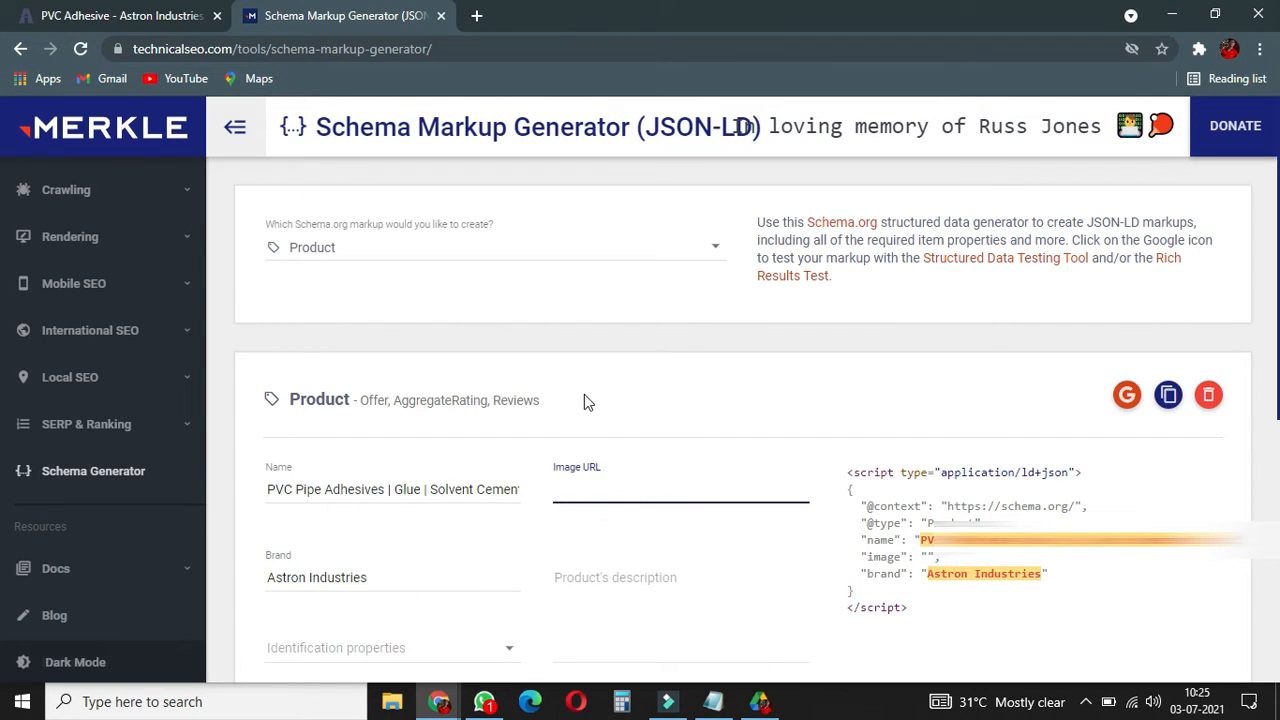
{"action": "left_click", "coordinate": [590, 620]}
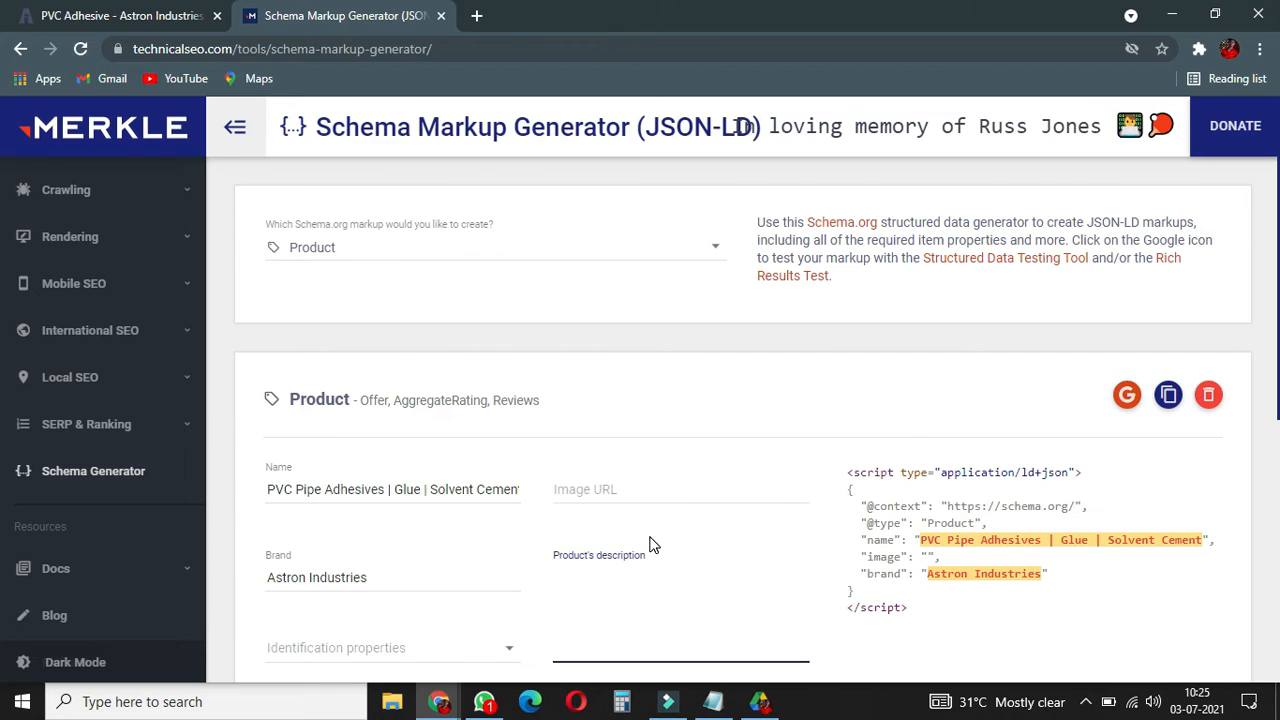
{"action": "key", "text": "alt+Tab"}
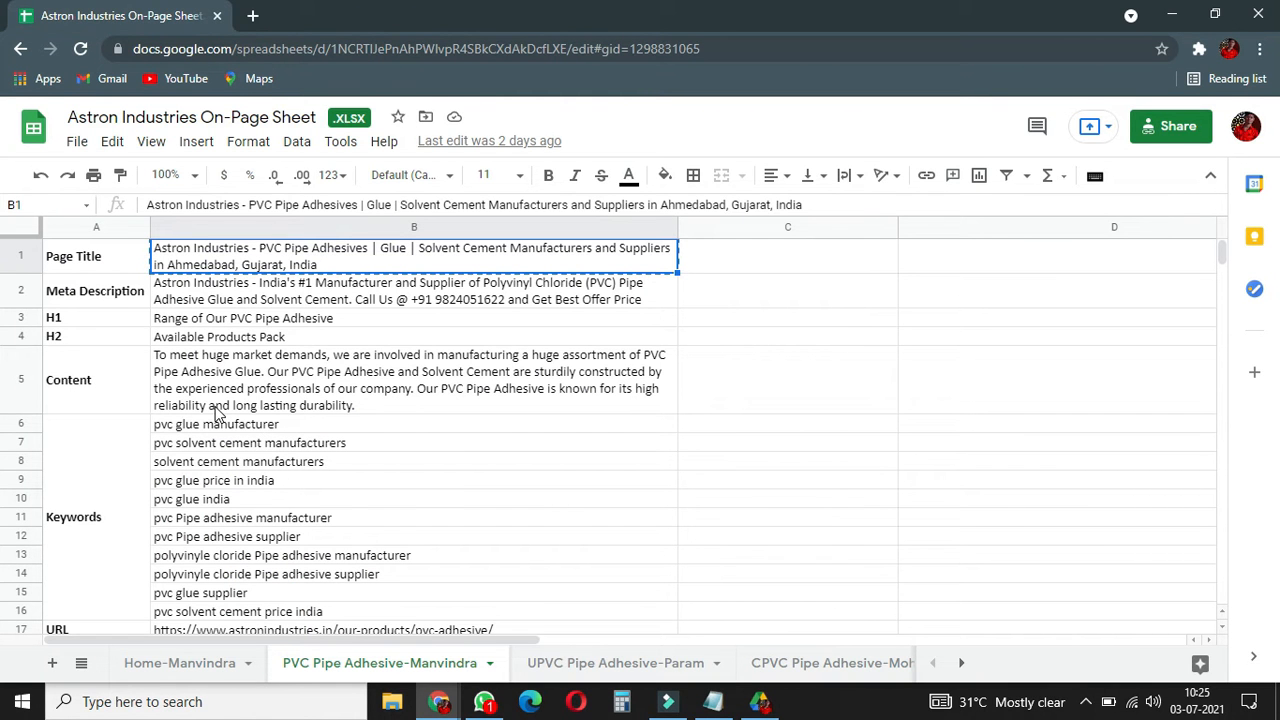
{"action": "key", "text": "Down"}
{"action": "key", "text": "Down"}
{"action": "key", "text": "Down"}
{"action": "key", "text": "Down"}
{"action": "key", "text": "Up"}
{"action": "key", "text": "Up"}
{"action": "key", "text": "Up"}
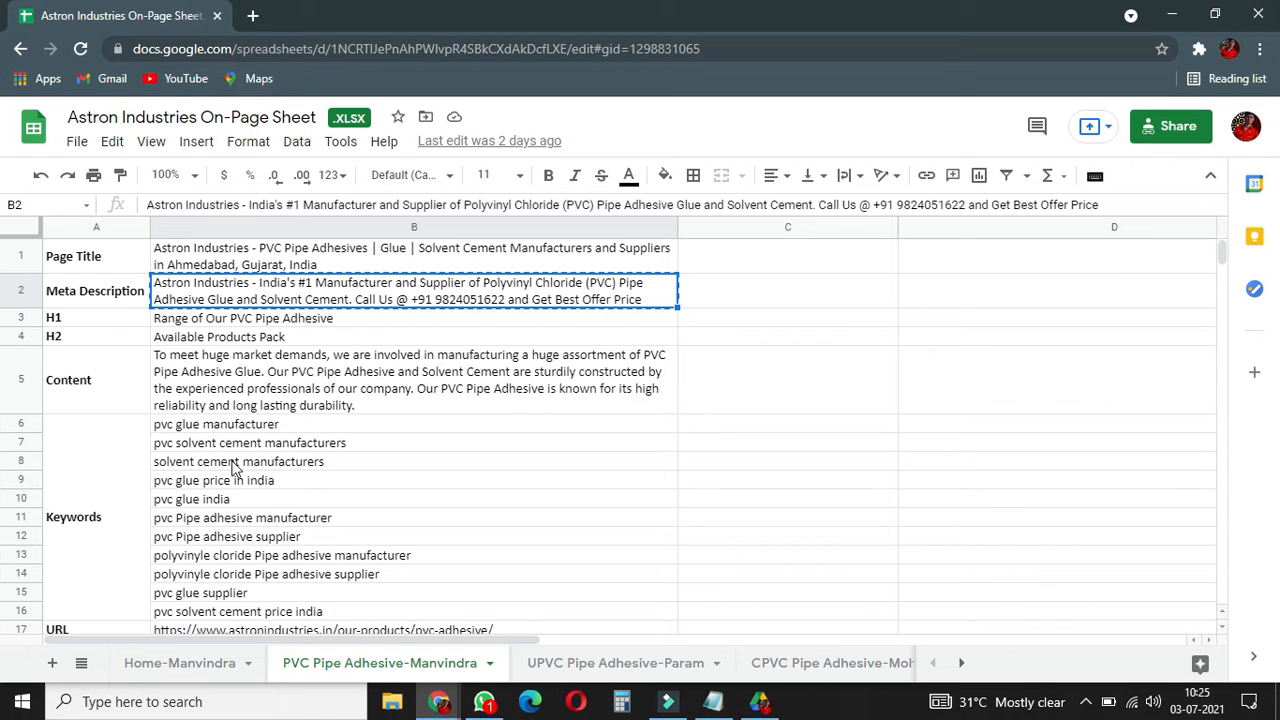
{"action": "key", "text": "Down"}
{"action": "key", "text": "Down"}
{"action": "key", "text": "Down"}
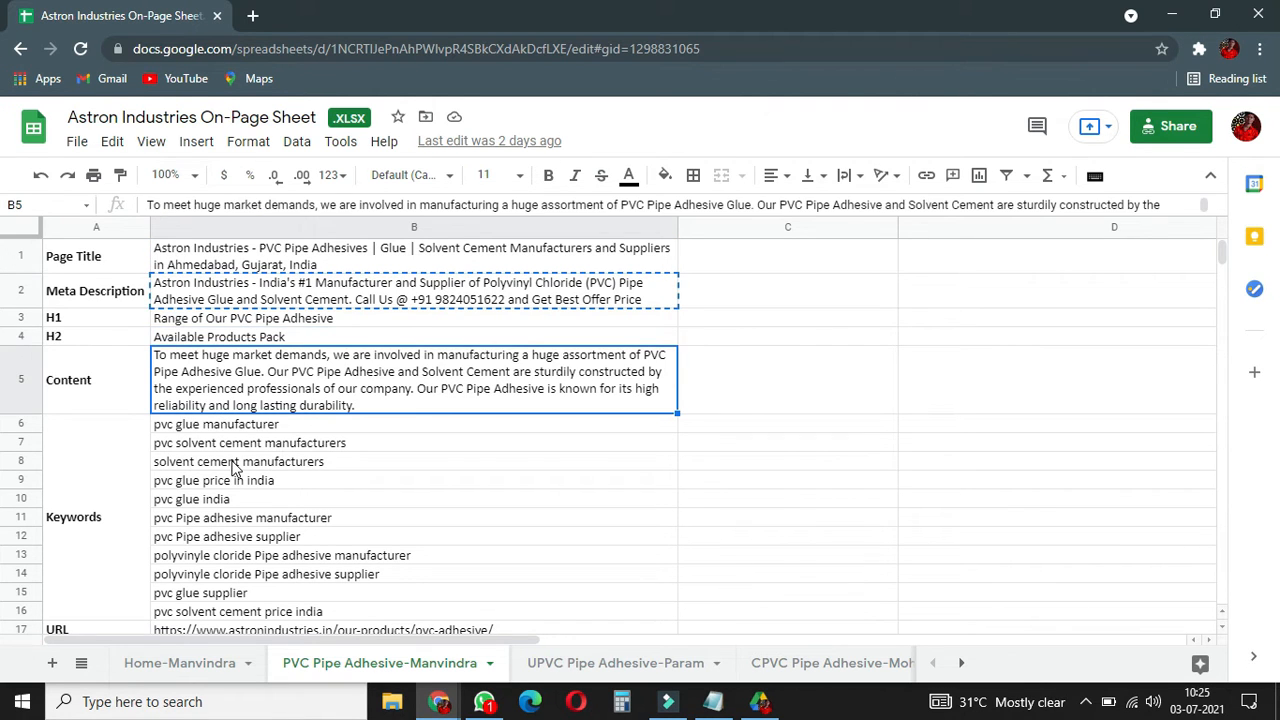
Paste the copied content text as the product's description in the schema generator and correct "long lasting" to "long-lasting".
{"action": "key", "text": "alt+Tab"}
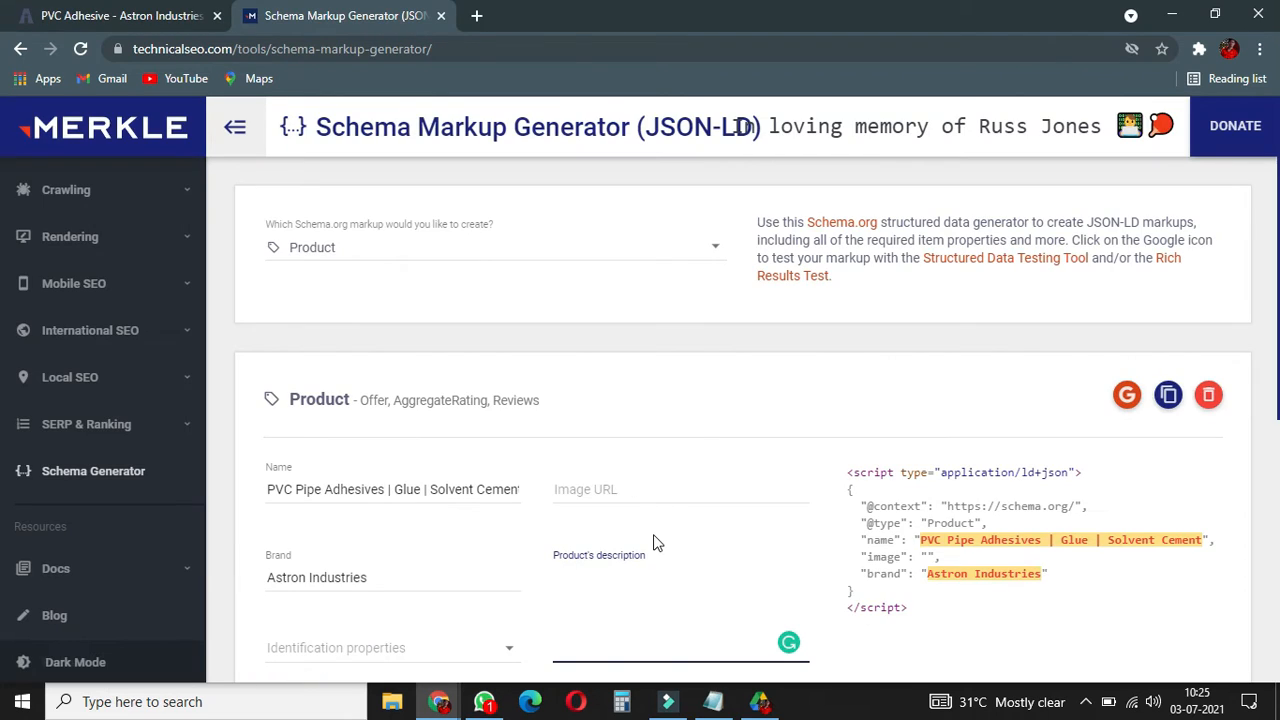
{"action": "type", "text": "To meet huge market demands, we are involved in manufacturing a huge assortment of PVC Pipe Adhesive Glue. Our PVC Pipe Adhesive and Solvent Cement are sturdily constructed by the experienced professionals of our company. Our PVC Pipe Adhesive is known for its high reliability and long lasting durability."}
{"action": "type", "text": "."}
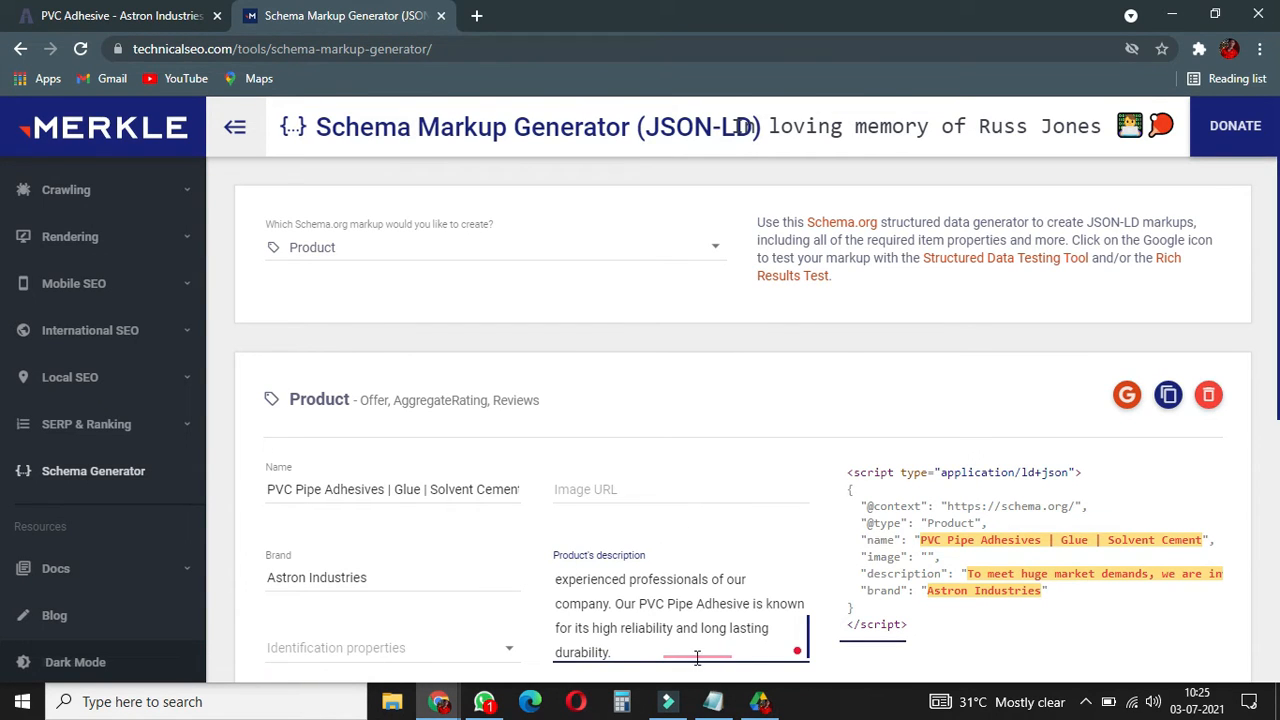
{"action": "mouse_move", "coordinate": [697, 655]}
{"action": "left_click", "coordinate": [702, 532]}
{"action": "left_click", "coordinate": [989, 612]}
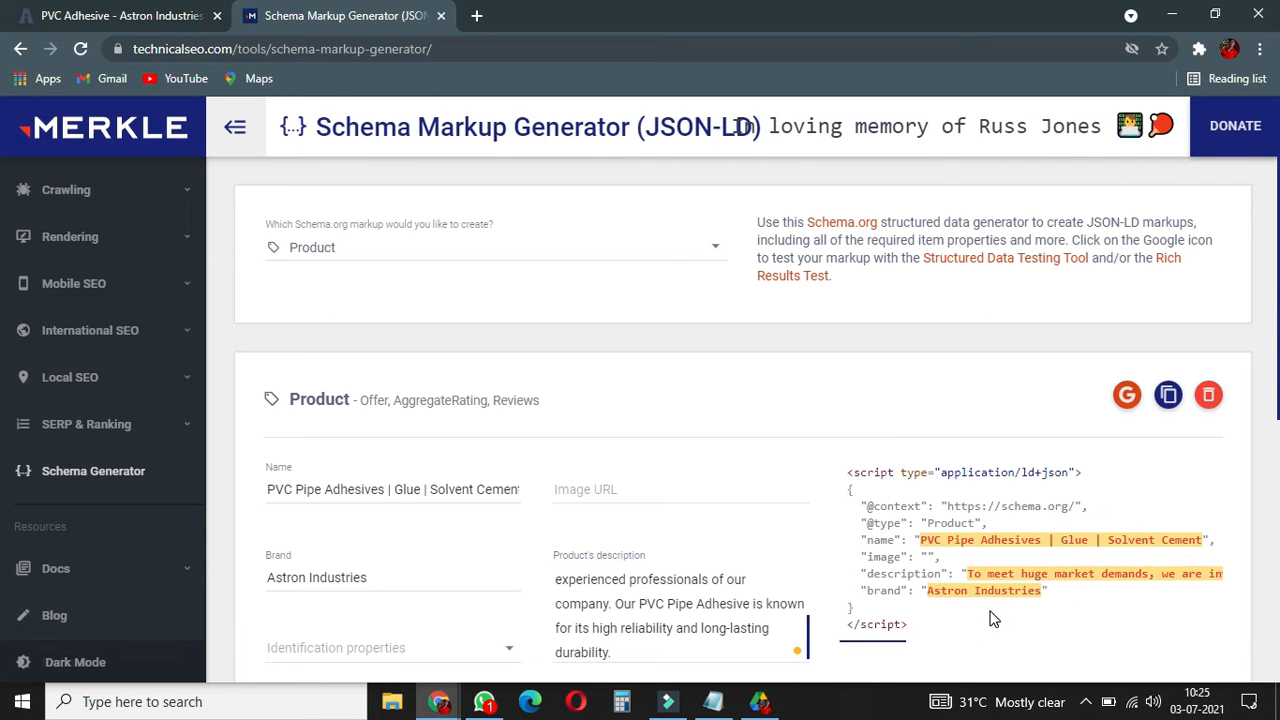
Look over the identification property options for the product without selecting any.
{"action": "scroll", "coordinate": [990, 618], "scroll_direction": "down", "scroll_amount": 2}
{"action": "scroll", "coordinate": [989, 618], "scroll_direction": "down", "scroll_amount": 1}
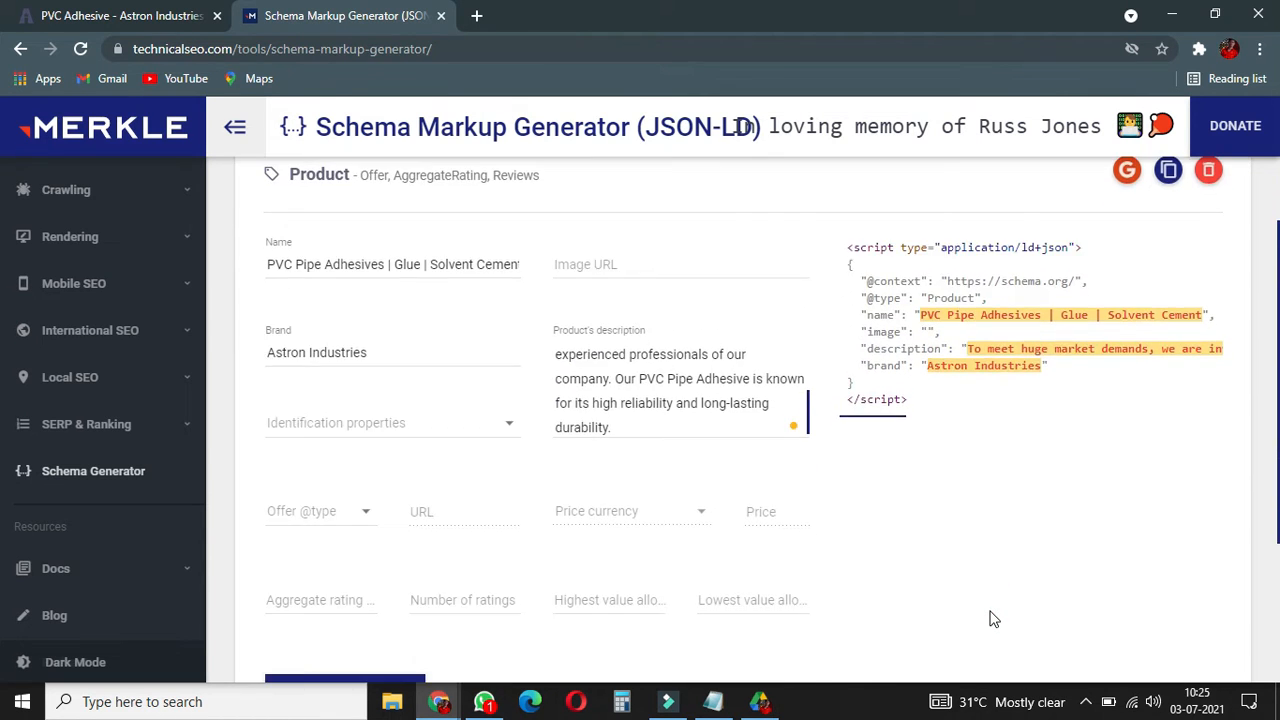
{"action": "left_click", "coordinate": [376, 435]}
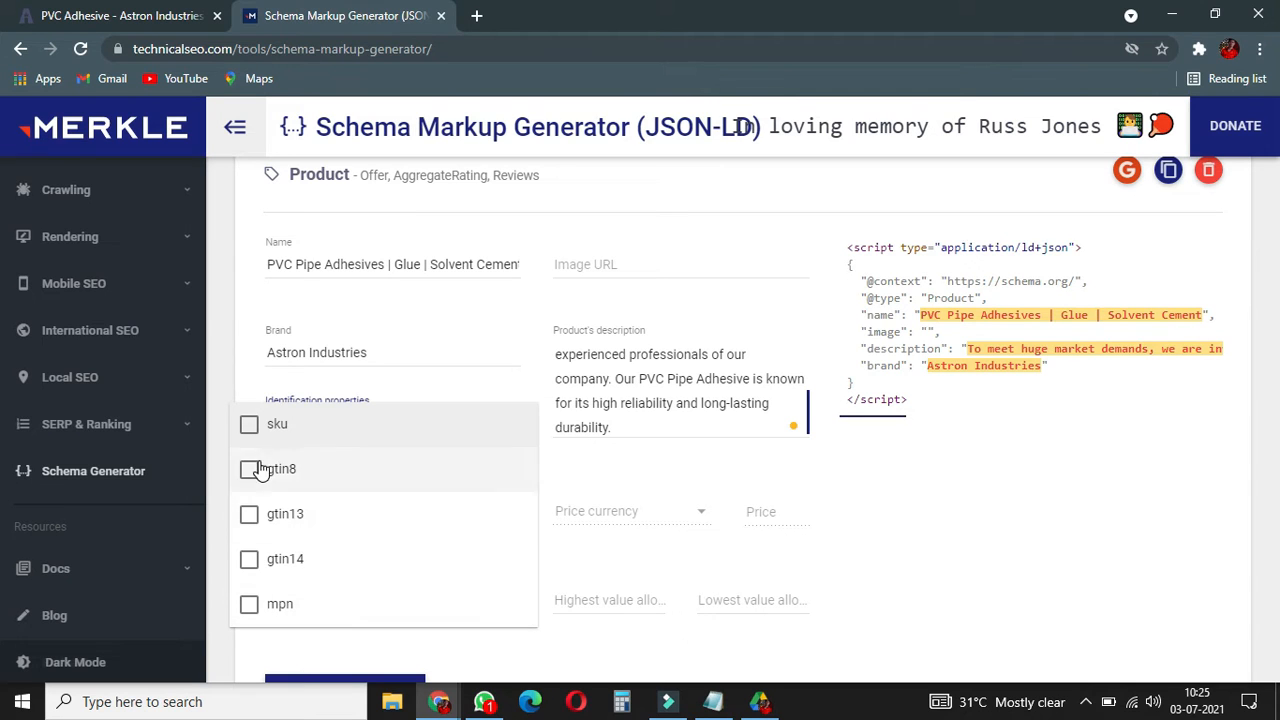
{"action": "left_click", "coordinate": [221, 294]}
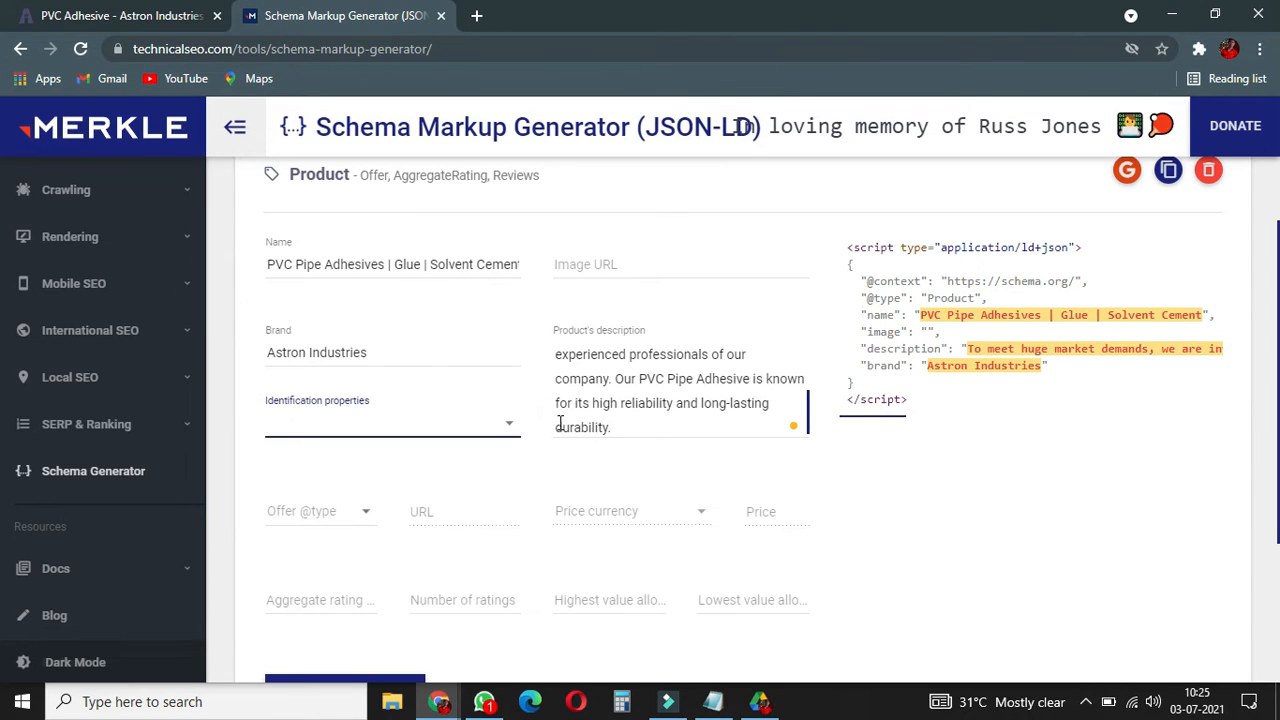
Set the product's offer type to None and check the offer's URL and price currency fields.
{"action": "left_click", "coordinate": [320, 513]}
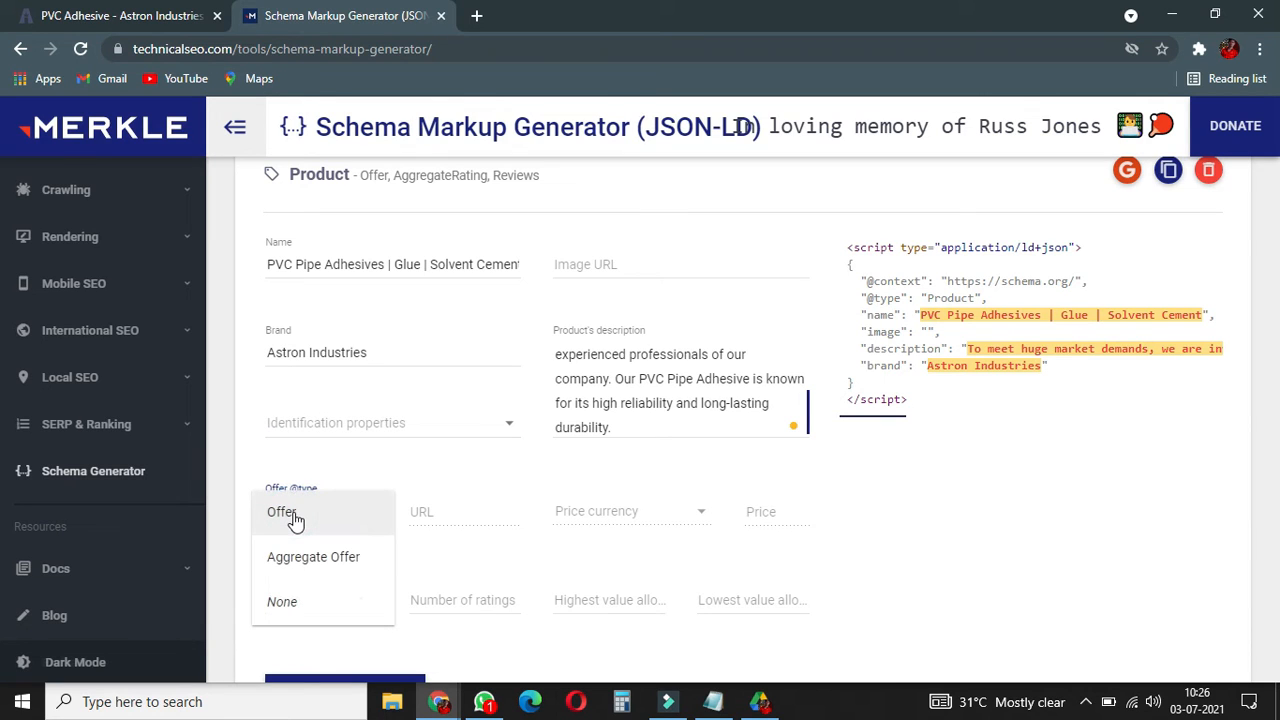
{"action": "left_click", "coordinate": [302, 610]}
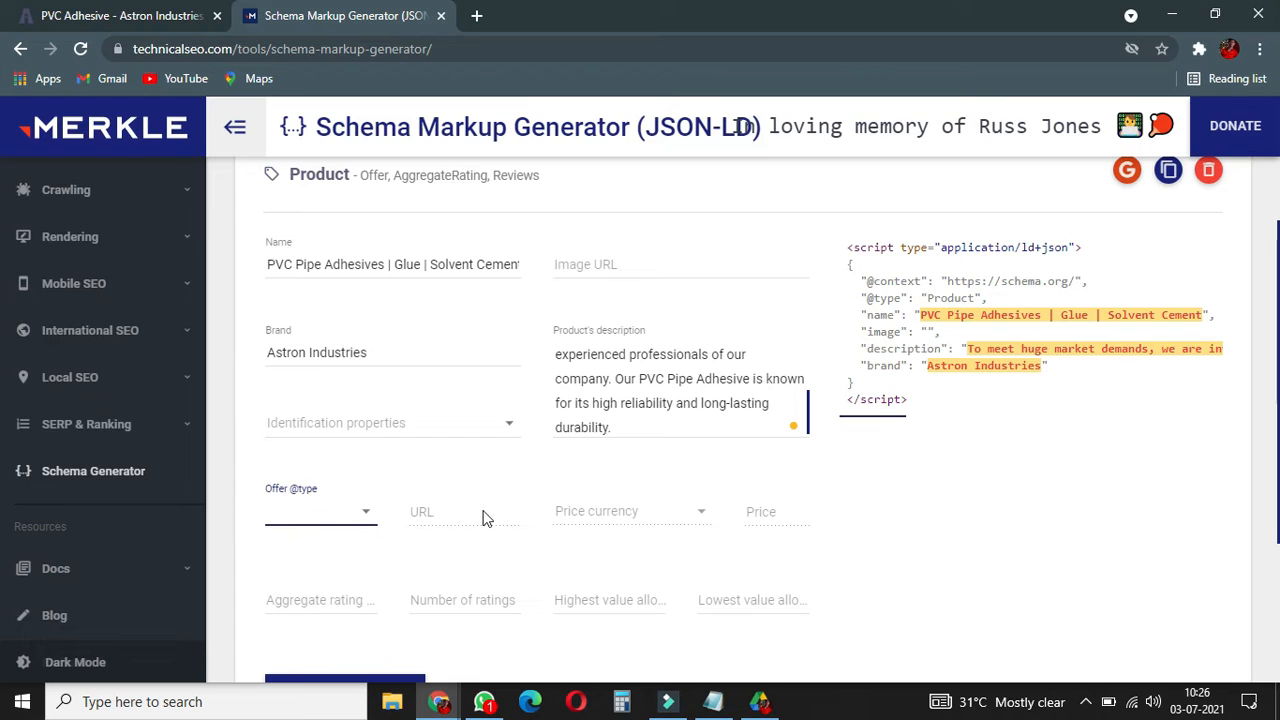
{"action": "left_click", "coordinate": [431, 513]}
{"action": "left_click", "coordinate": [453, 522]}
{"action": "left_click", "coordinate": [586, 530]}
{"action": "left_click", "coordinate": [607, 513]}
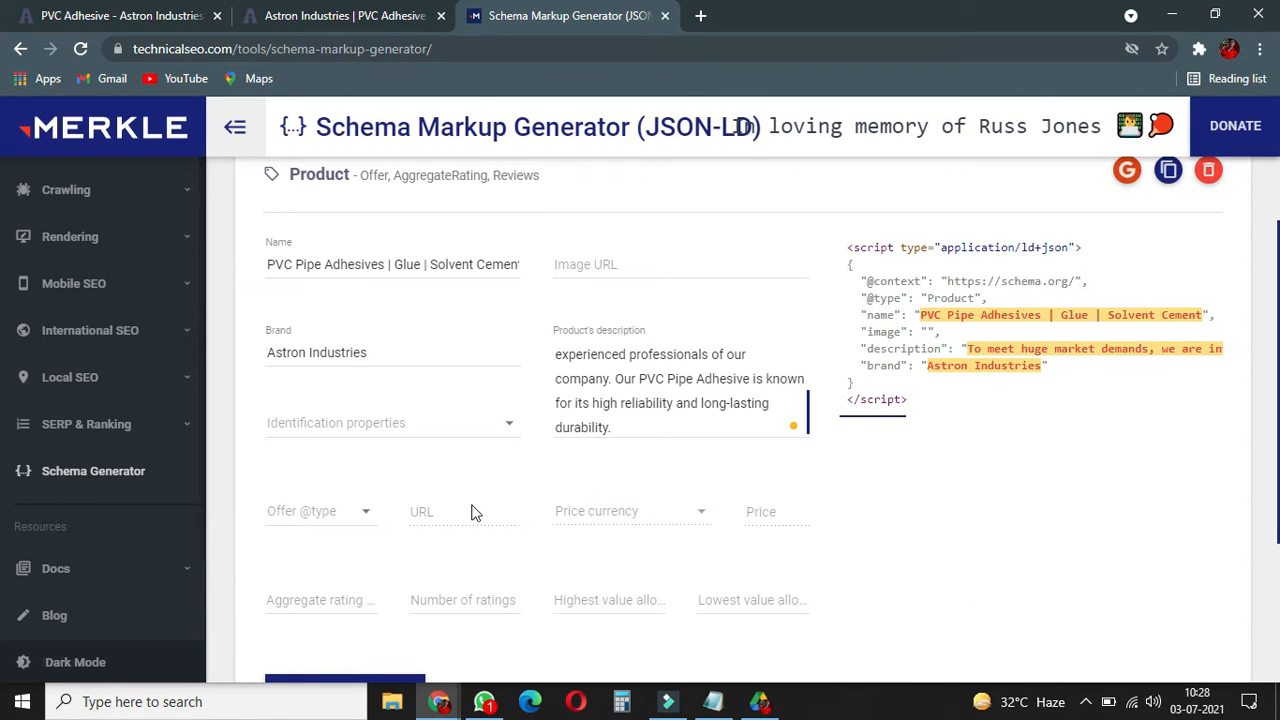
Check the client figures on the Astron Industries homepage, dismissing the chat pop-up, and return to the schema generator.
{"action": "scroll", "coordinate": [1029, 471], "scroll_direction": "down", "scroll_amount": 2}
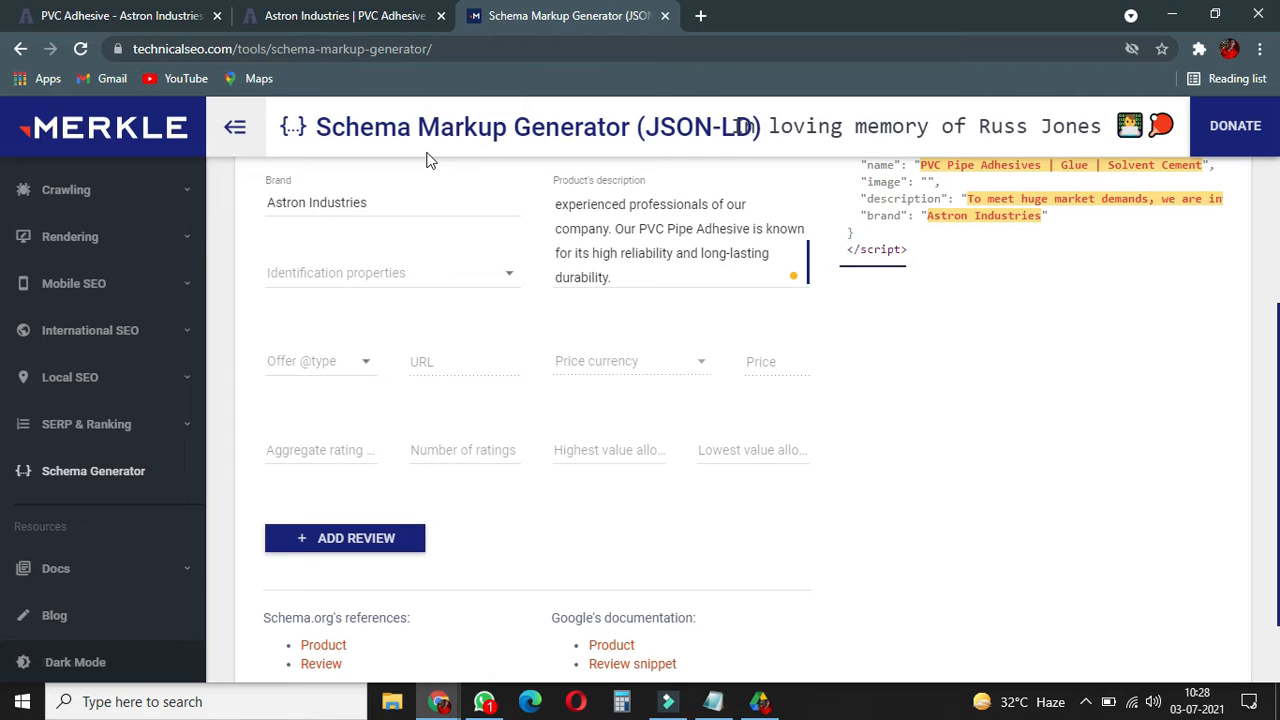
{"action": "left_click", "coordinate": [350, 15]}
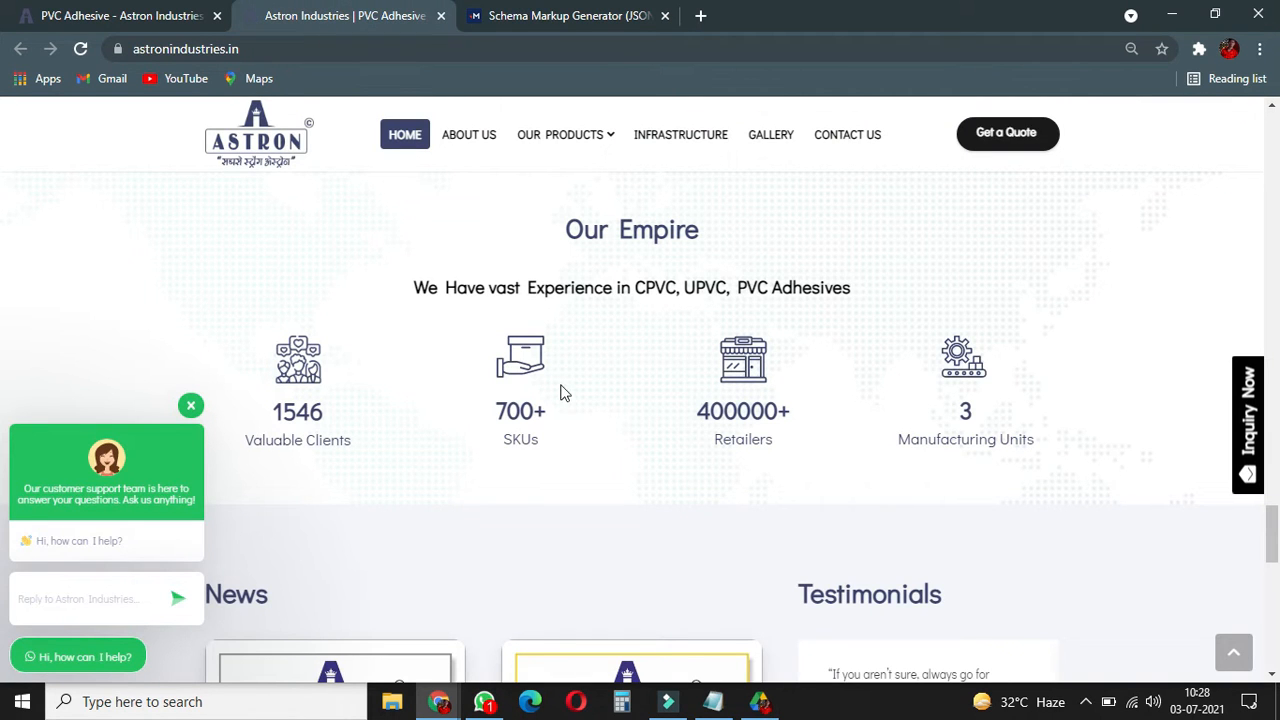
{"action": "left_click", "coordinate": [191, 406]}
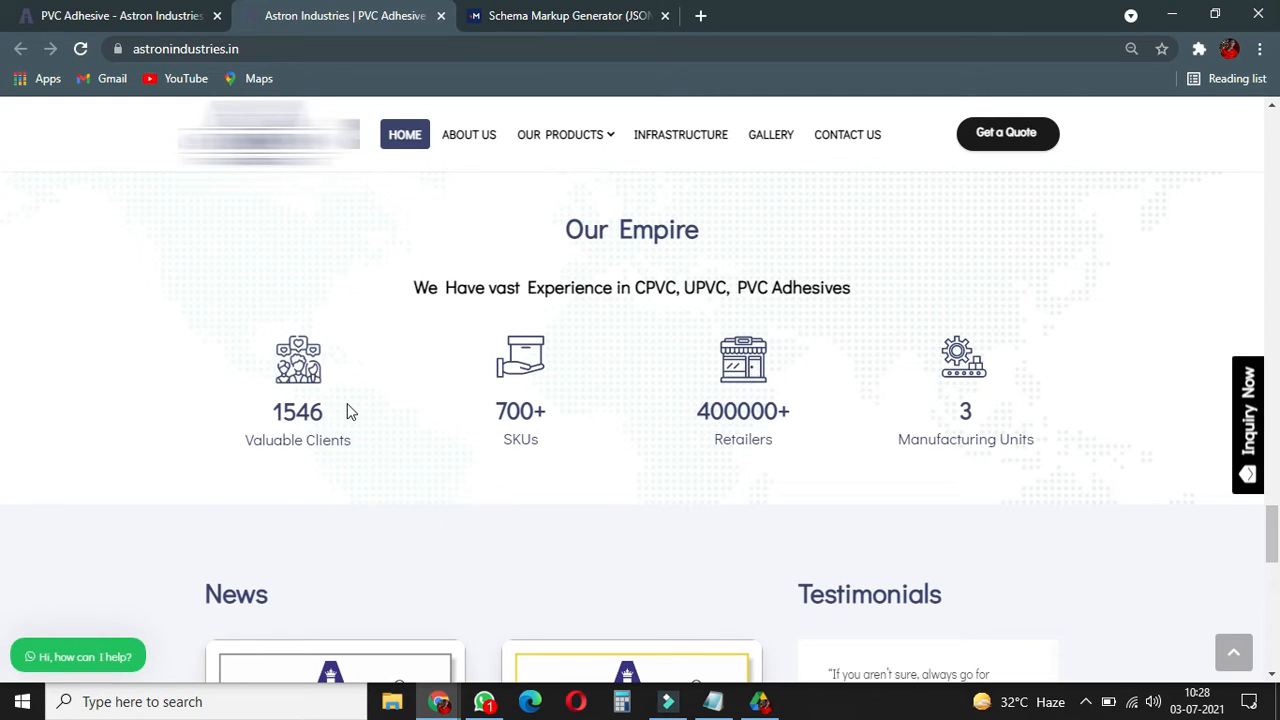
{"action": "left_click", "coordinate": [340, 20]}
{"action": "left_click", "coordinate": [605, 15]}
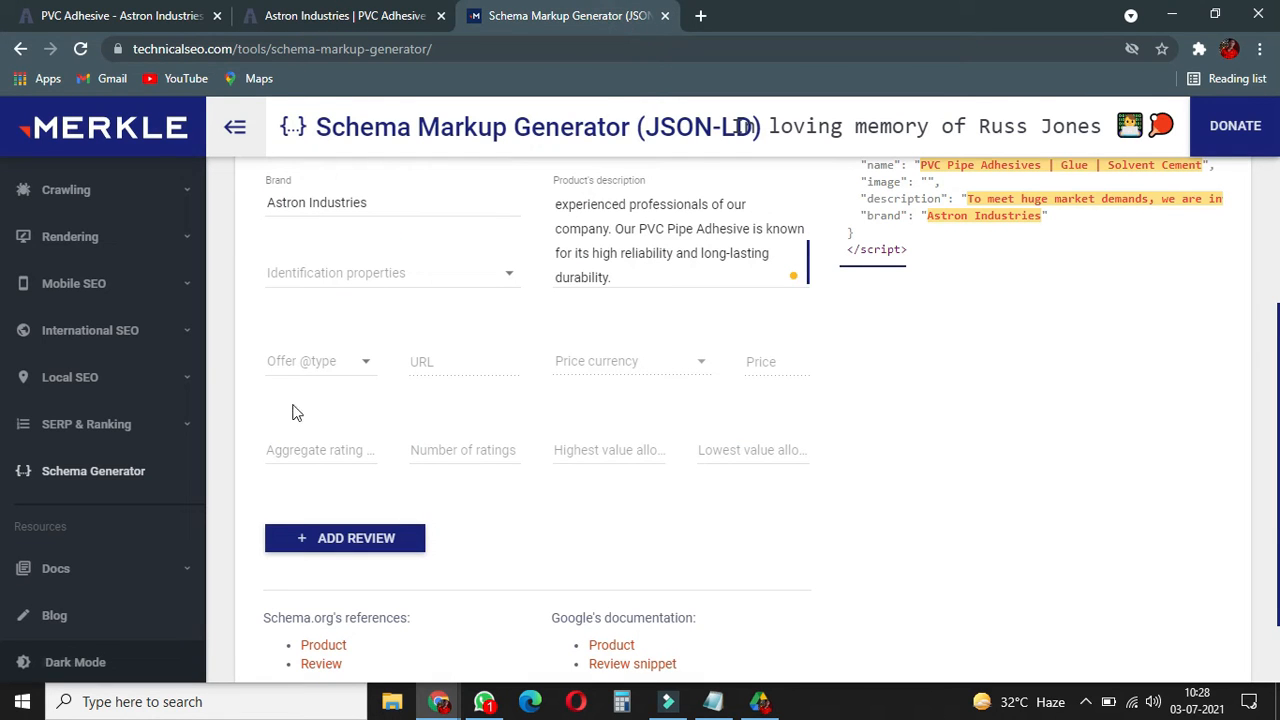
Set the aggregate rating value to 4.8 and the number of ratings to 1156, rechecking the homepage's client figures.
{"action": "left_click", "coordinate": [306, 454]}
{"action": "type", "text": "4"}
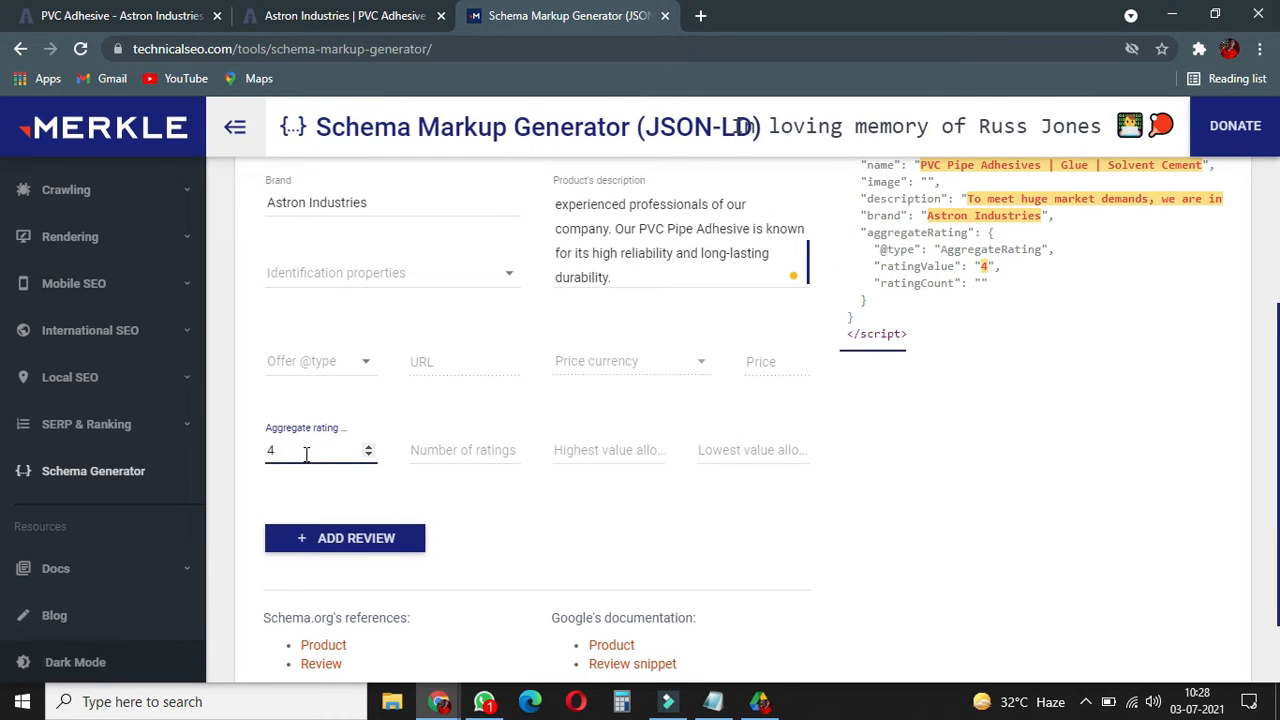
{"action": "type", "text": ".8"}
{"action": "left_click", "coordinate": [441, 452]}
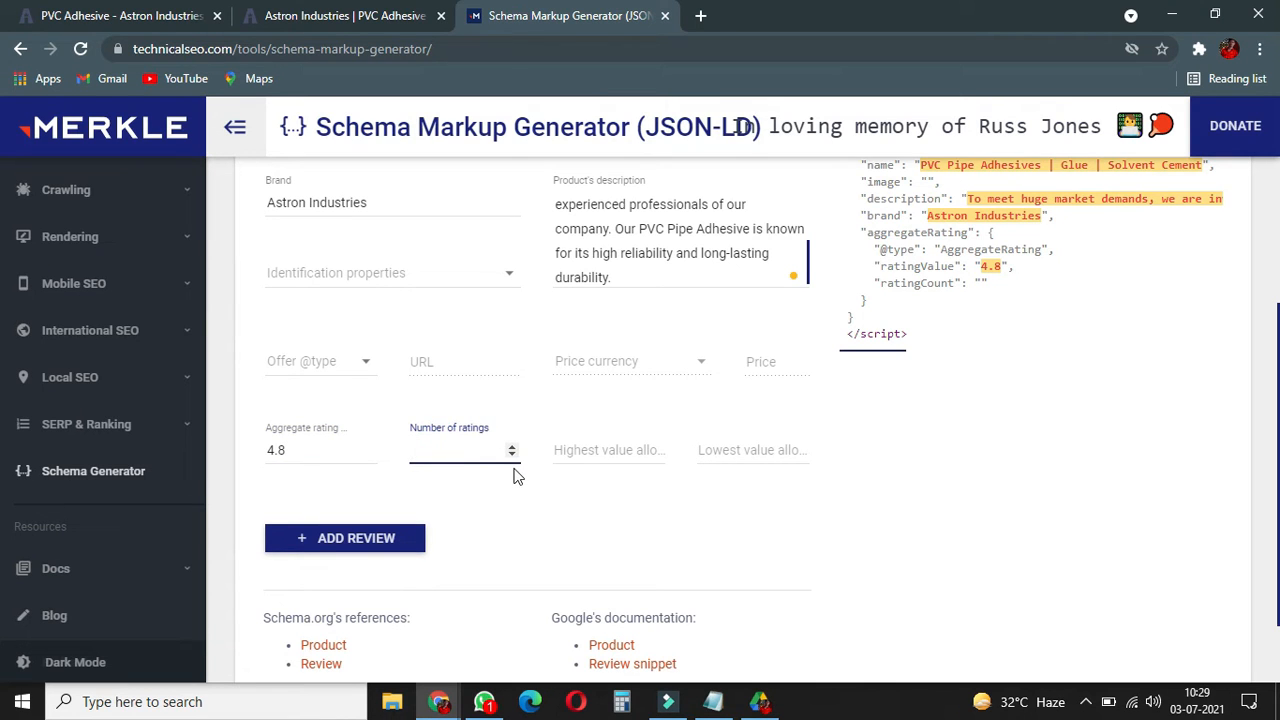
{"action": "left_click", "coordinate": [285, 16]}
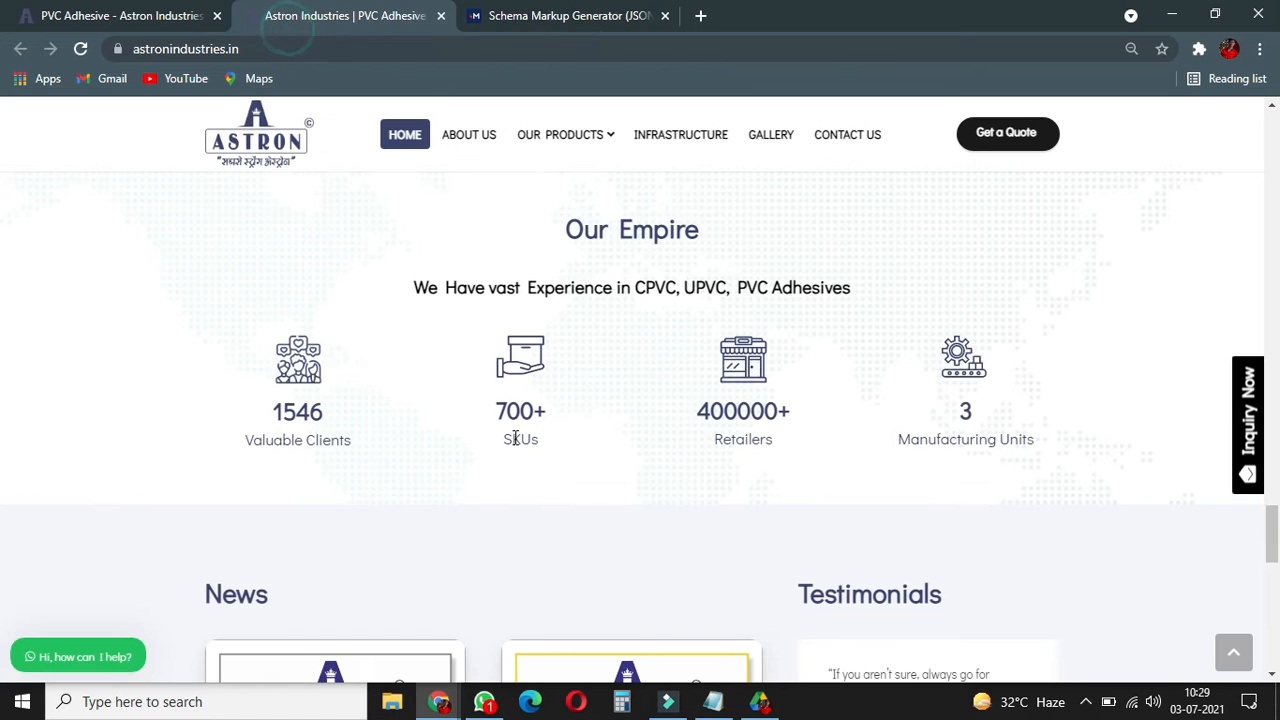
{"action": "left_click", "coordinate": [533, 14]}
{"action": "type", "text": "1156"}
{"action": "left_click", "coordinate": [549, 521]}
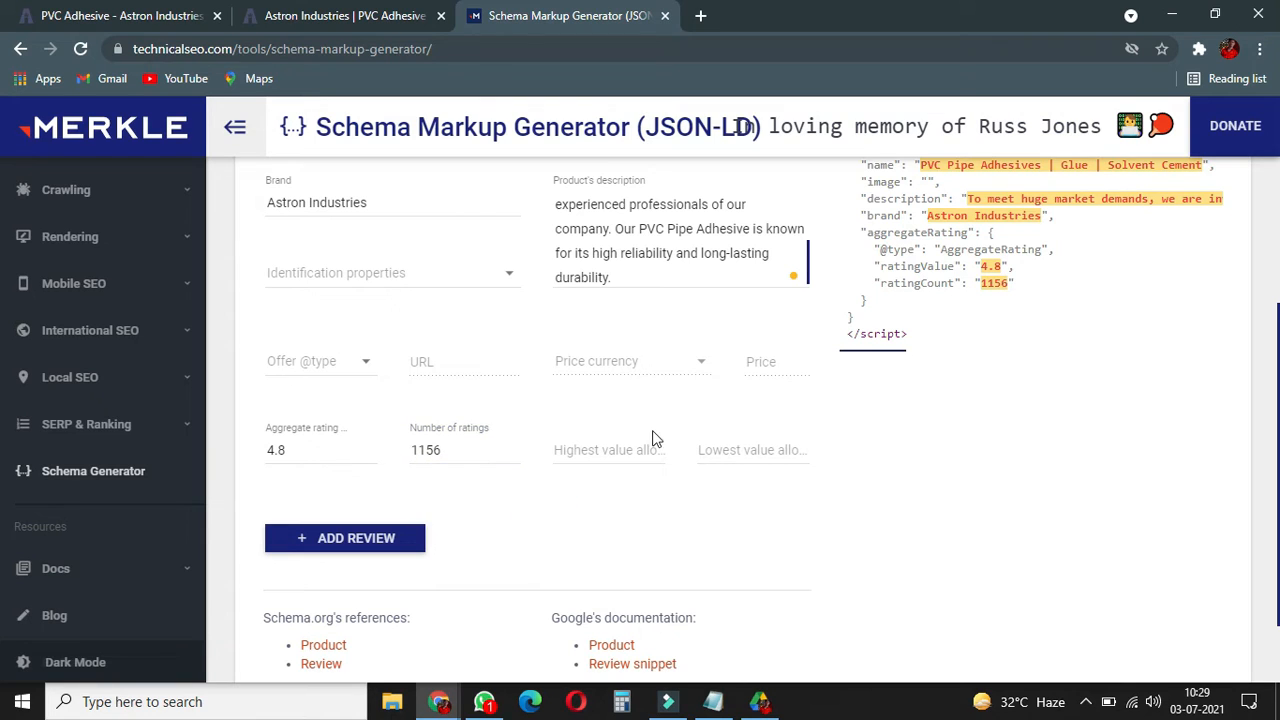
Set the highest allowed rating value to 5 and the lowest to 1.
{"action": "left_click", "coordinate": [608, 450]}
{"action": "type", "text": "5"}
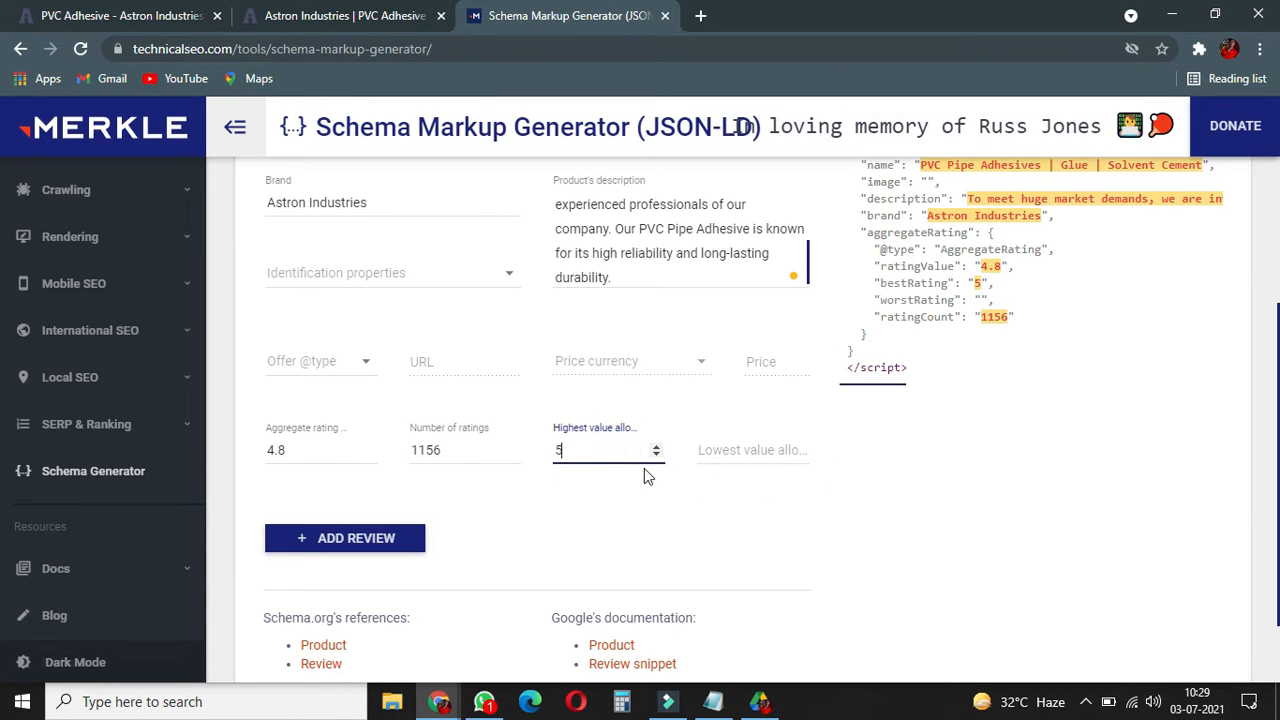
{"action": "left_click", "coordinate": [727, 450]}
{"action": "type", "text": "1"}
{"action": "left_click", "coordinate": [964, 492]}
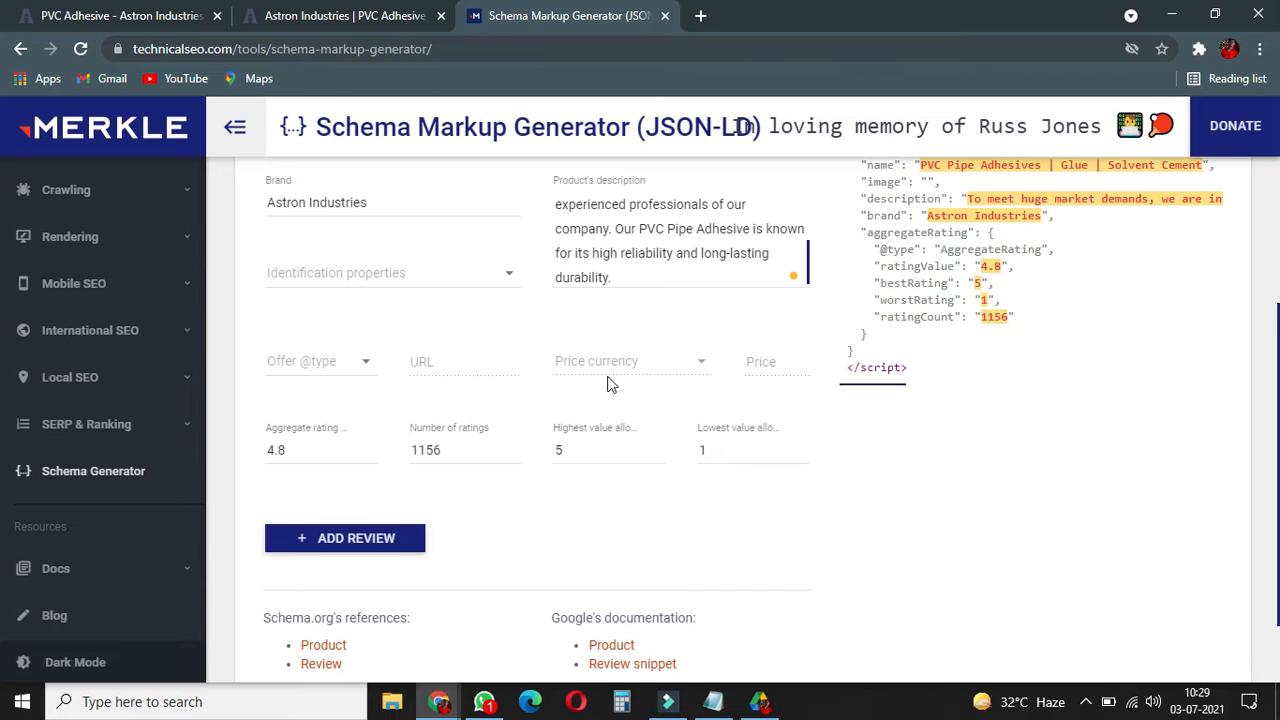
Add a blank review to the product markup and look over its name, body, rating, date, author and publisher fields.
{"action": "scroll", "coordinate": [609, 378], "scroll_direction": "down", "scroll_amount": 1}
{"action": "scroll", "coordinate": [608, 374], "scroll_direction": "up", "scroll_amount": 1}
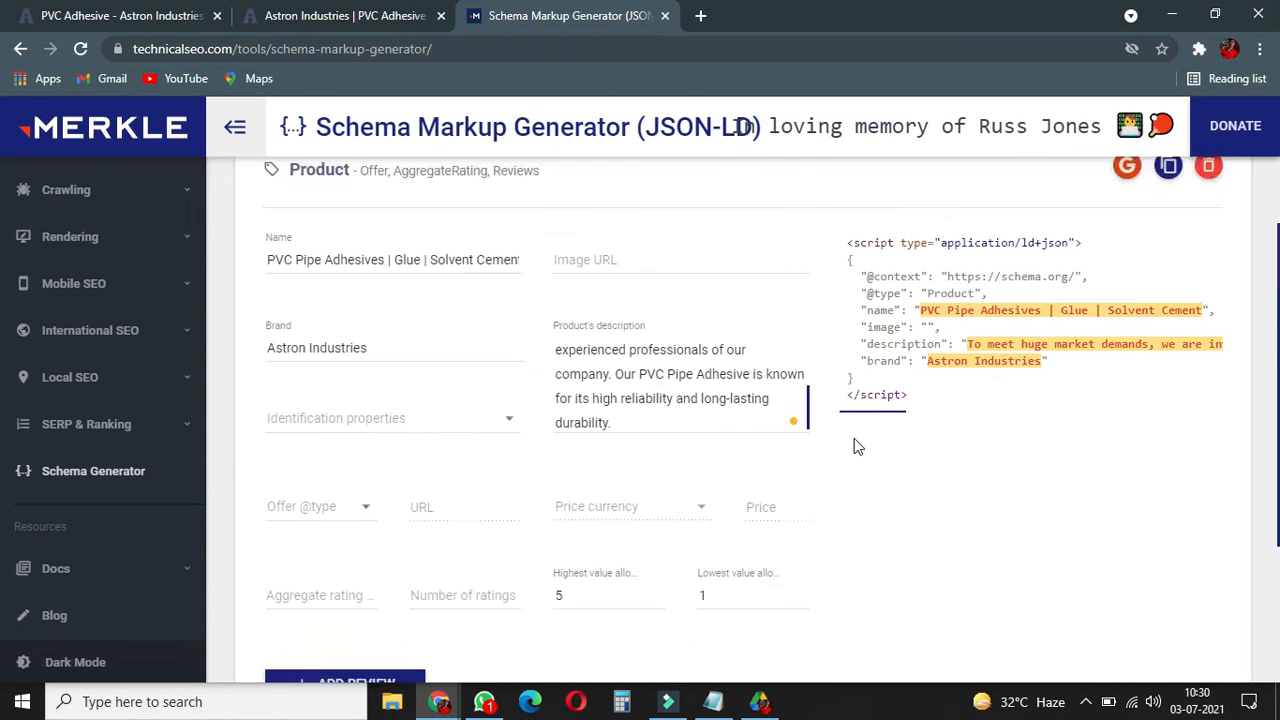
{"action": "scroll", "coordinate": [854, 438], "scroll_direction": "down", "scroll_amount": 1}
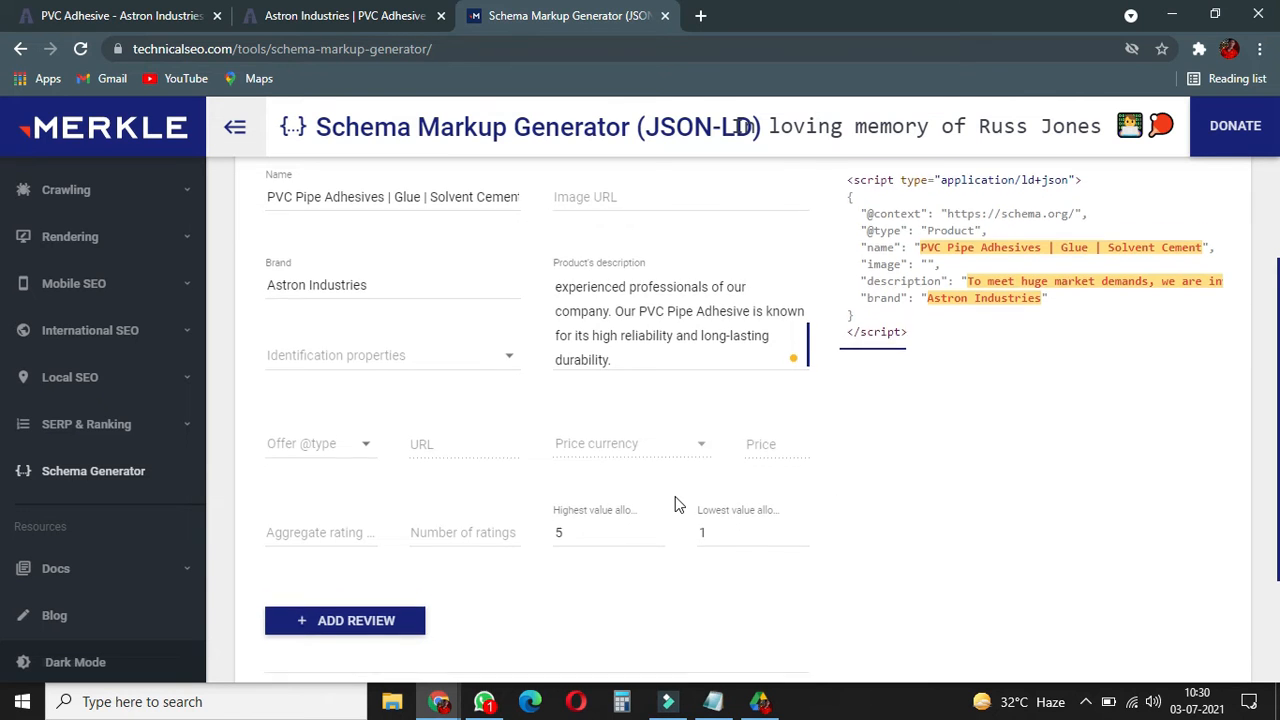
{"action": "scroll", "coordinate": [675, 497], "scroll_direction": "down", "scroll_amount": 2}
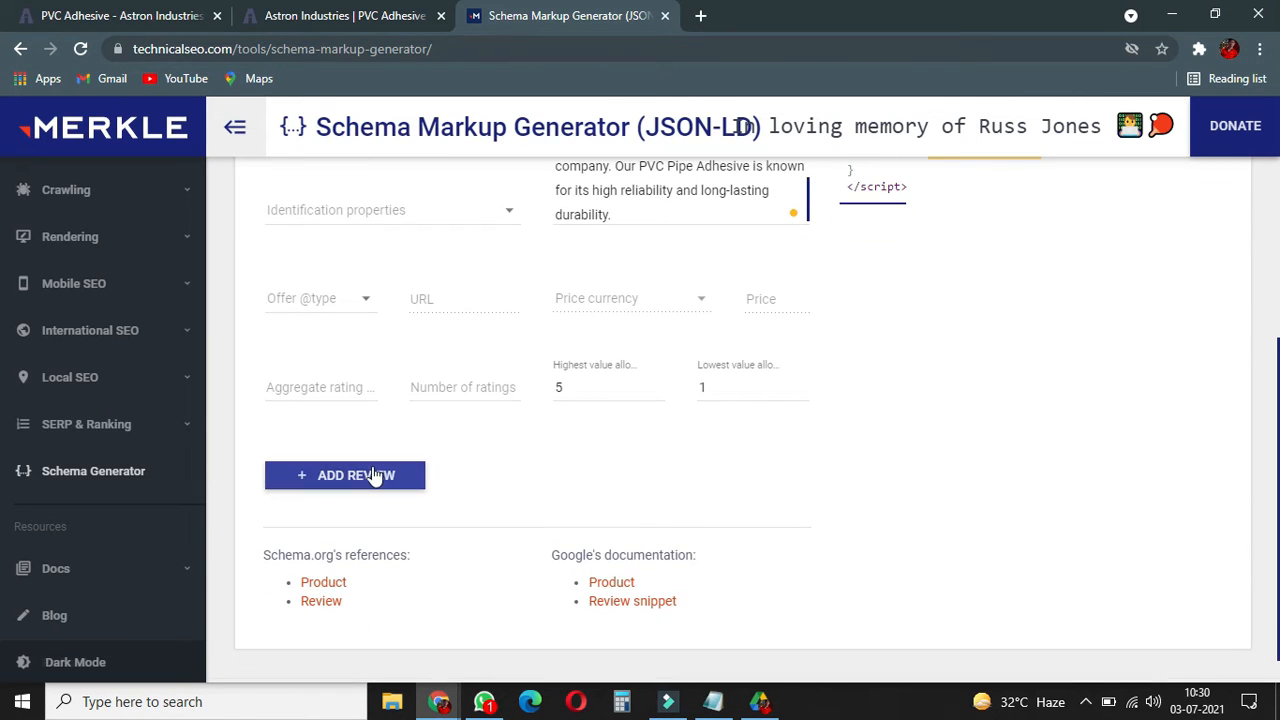
{"action": "left_click", "coordinate": [372, 475]}
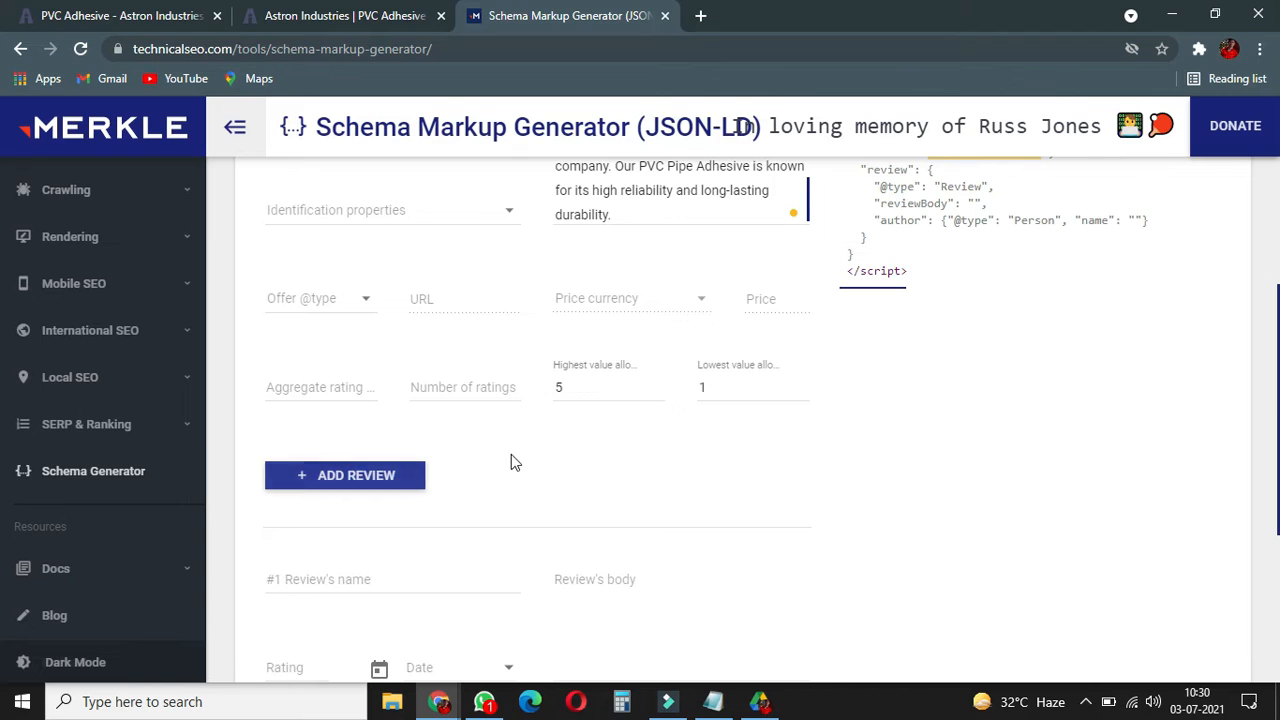
{"action": "scroll", "coordinate": [513, 462], "scroll_direction": "down", "scroll_amount": 1}
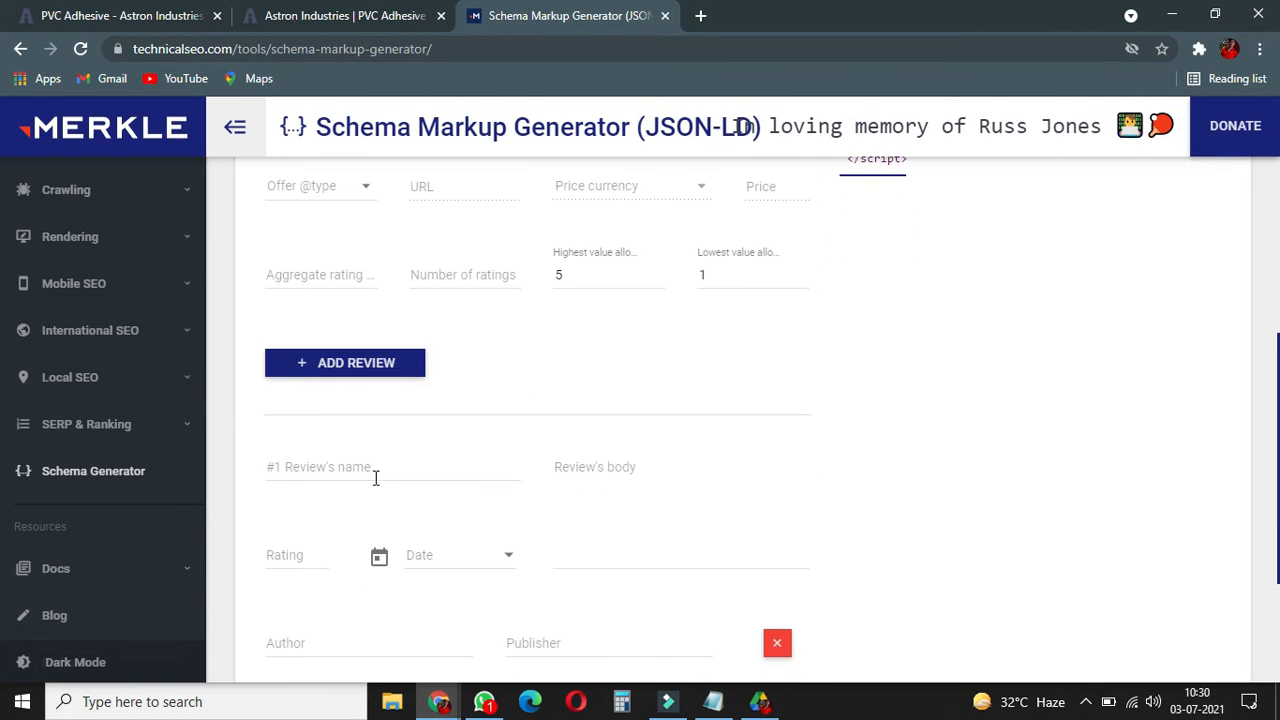
{"action": "left_click", "coordinate": [624, 468]}
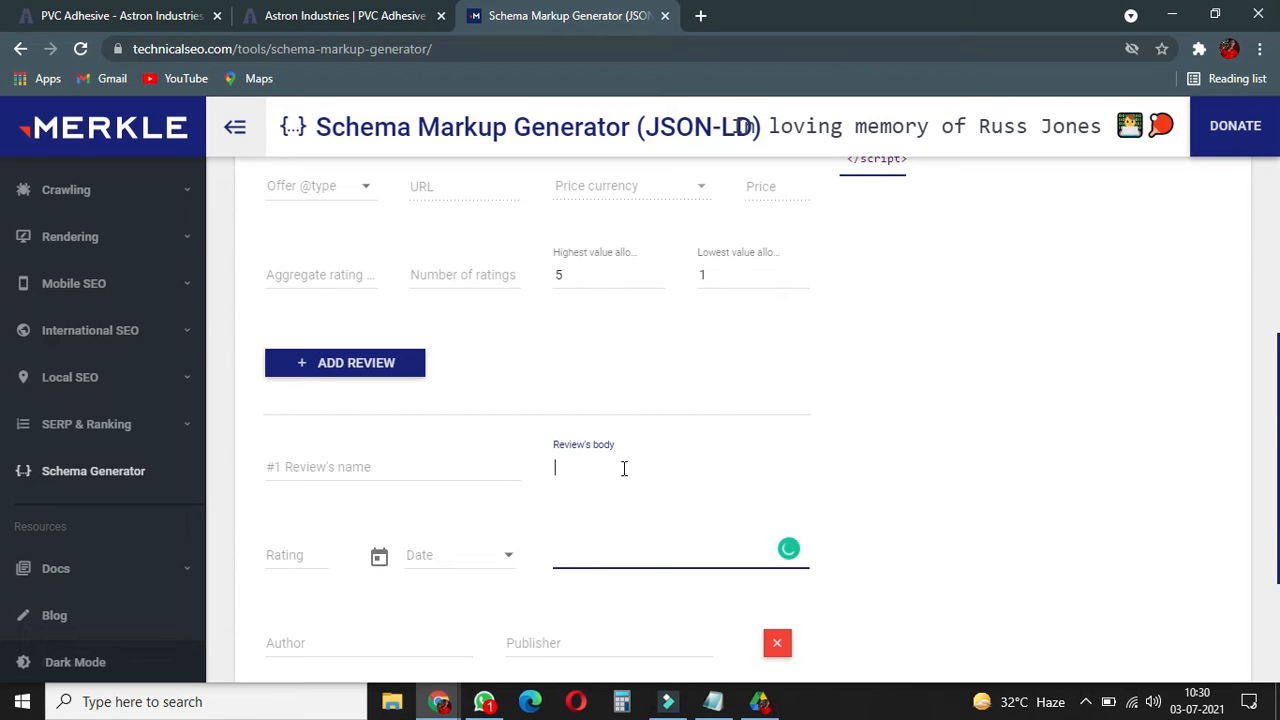
{"action": "left_click", "coordinate": [905, 482]}
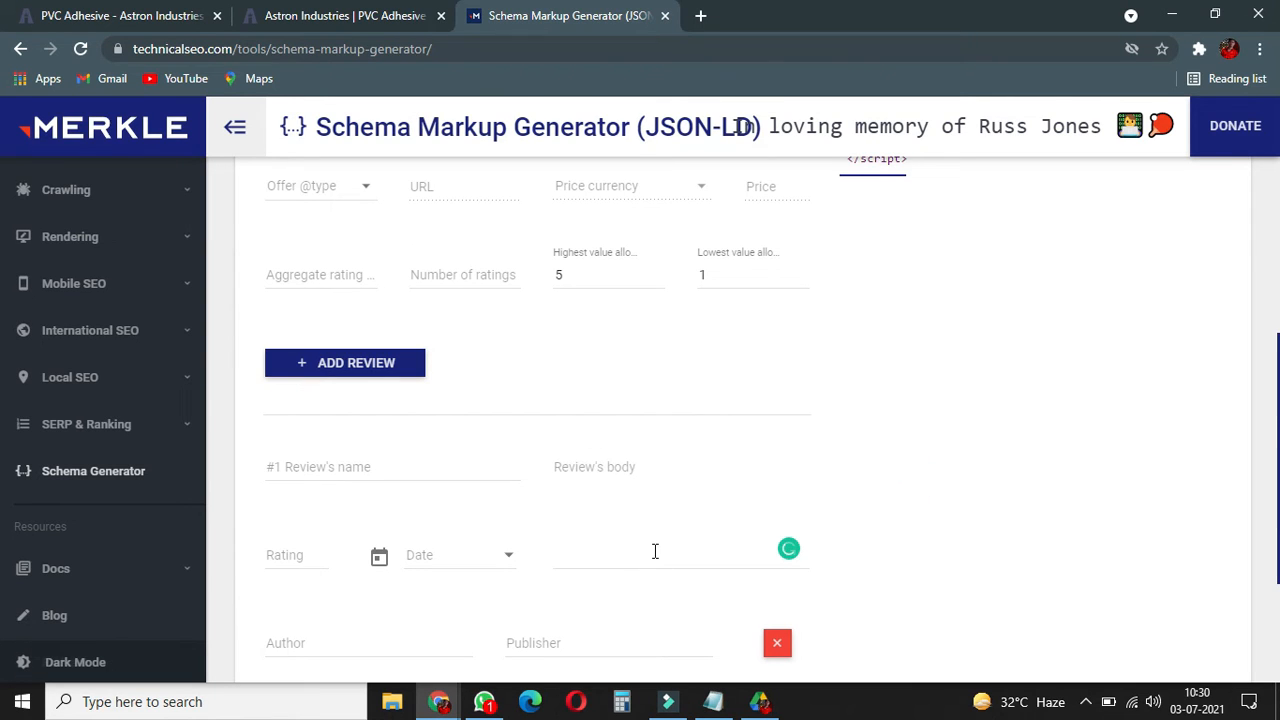
{"action": "scroll", "coordinate": [655, 551], "scroll_direction": "down", "scroll_amount": 2}
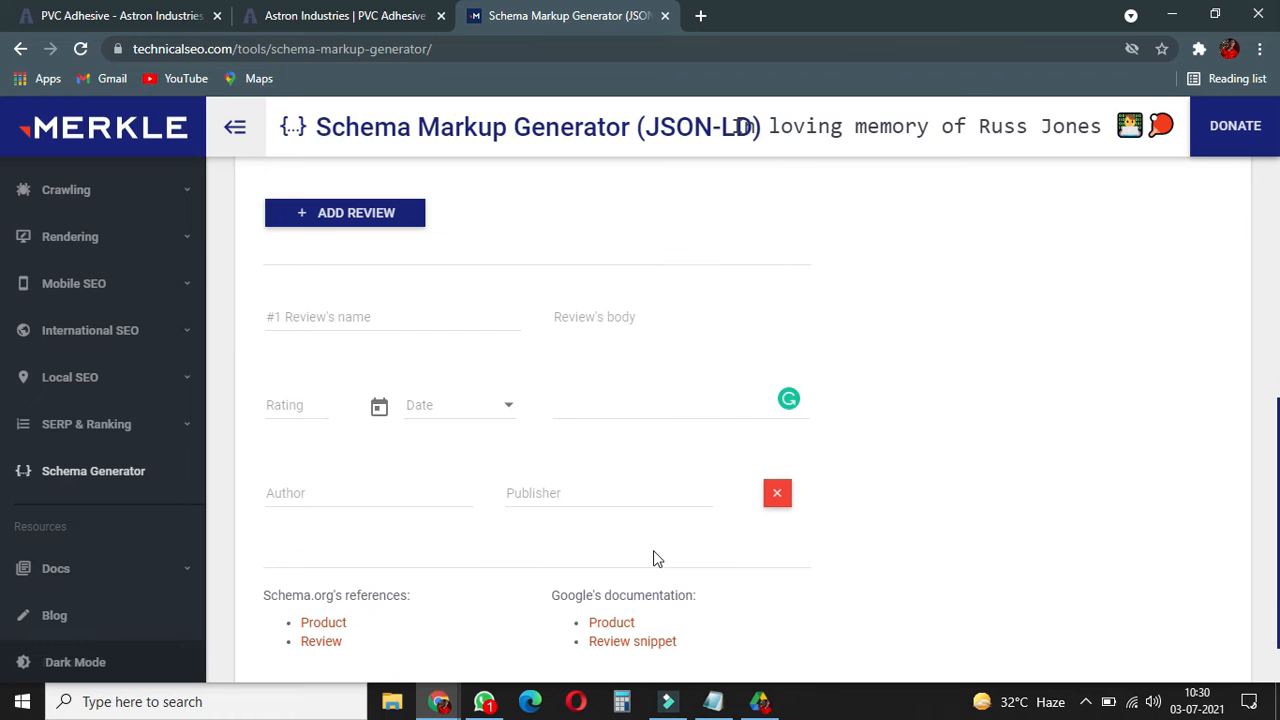
{"action": "scroll", "coordinate": [655, 558], "scroll_direction": "up", "scroll_amount": 1}
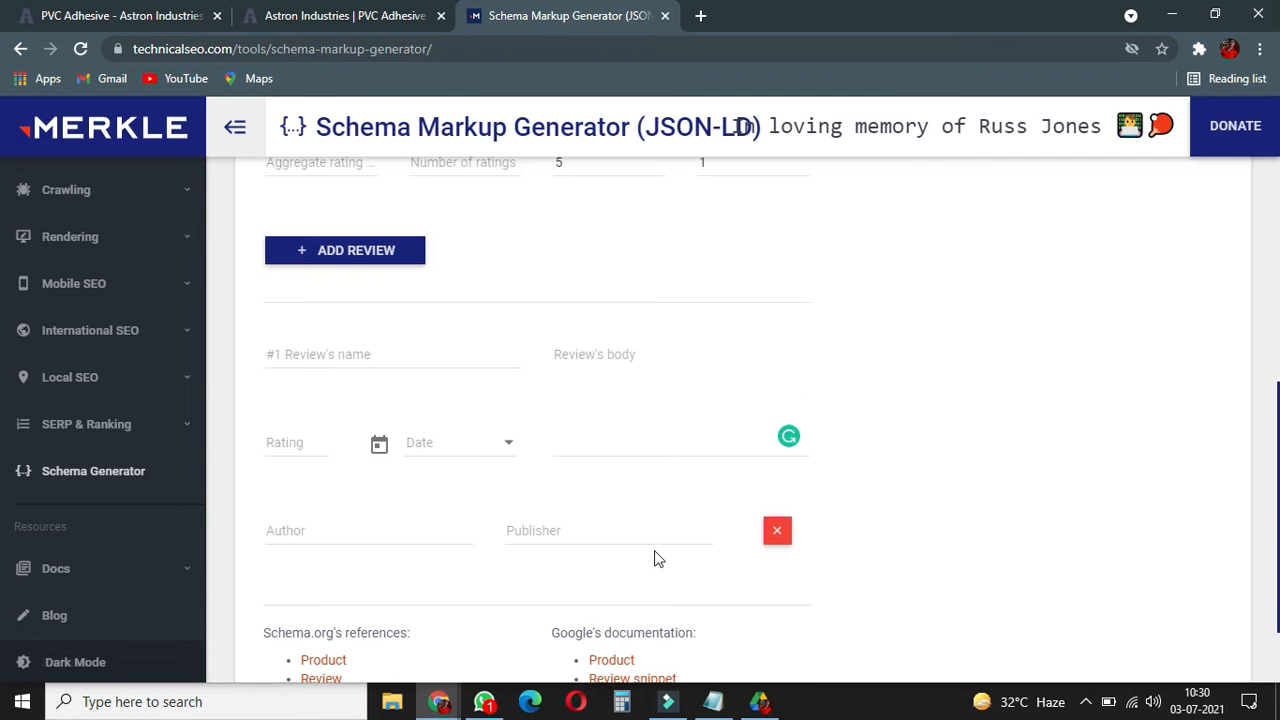
Remove the blank review from the product markup and return to the generated JSON-LD code.
{"action": "left_click", "coordinate": [778, 532]}
{"action": "scroll", "coordinate": [783, 534], "scroll_direction": "up", "scroll_amount": 4}
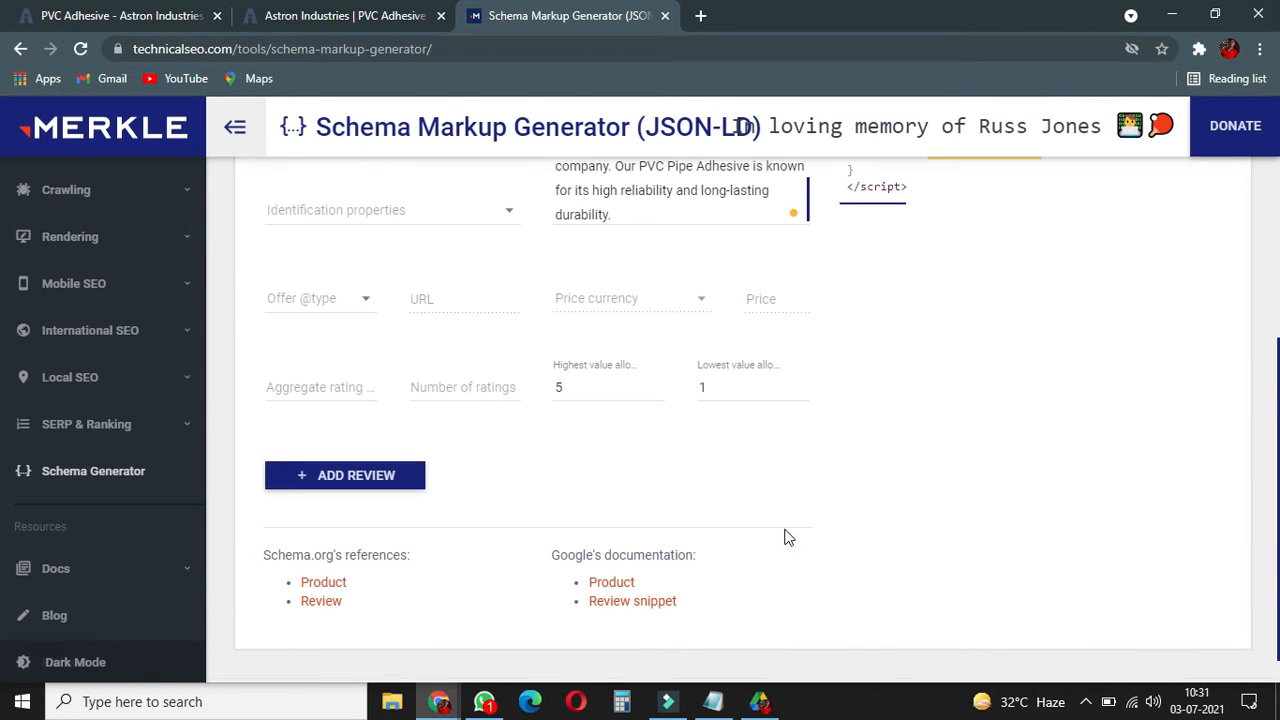
{"action": "scroll", "coordinate": [786, 530], "scroll_direction": "up", "scroll_amount": 2}
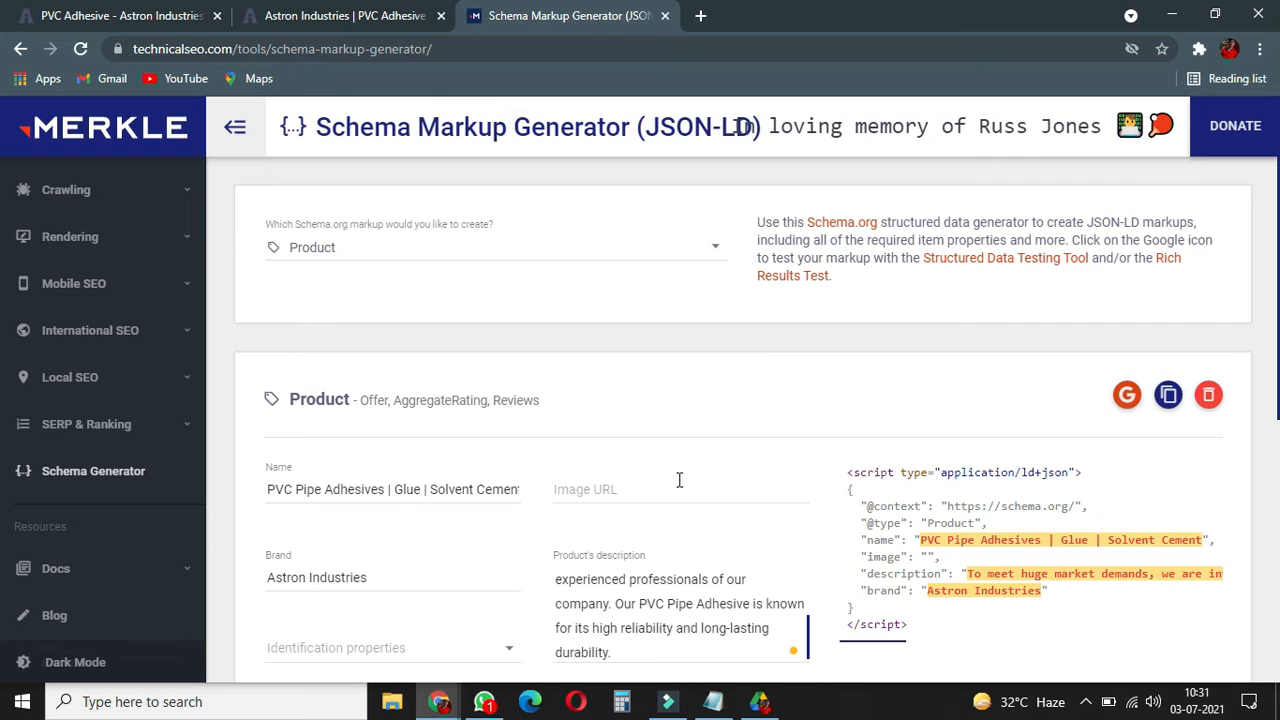
Close the Astron Industries homepage and return to the product image on the PVC Adhesive page to find a value for the empty Image URL field.
{"action": "left_click", "coordinate": [626, 507]}
{"action": "left_click", "coordinate": [574, 491]}
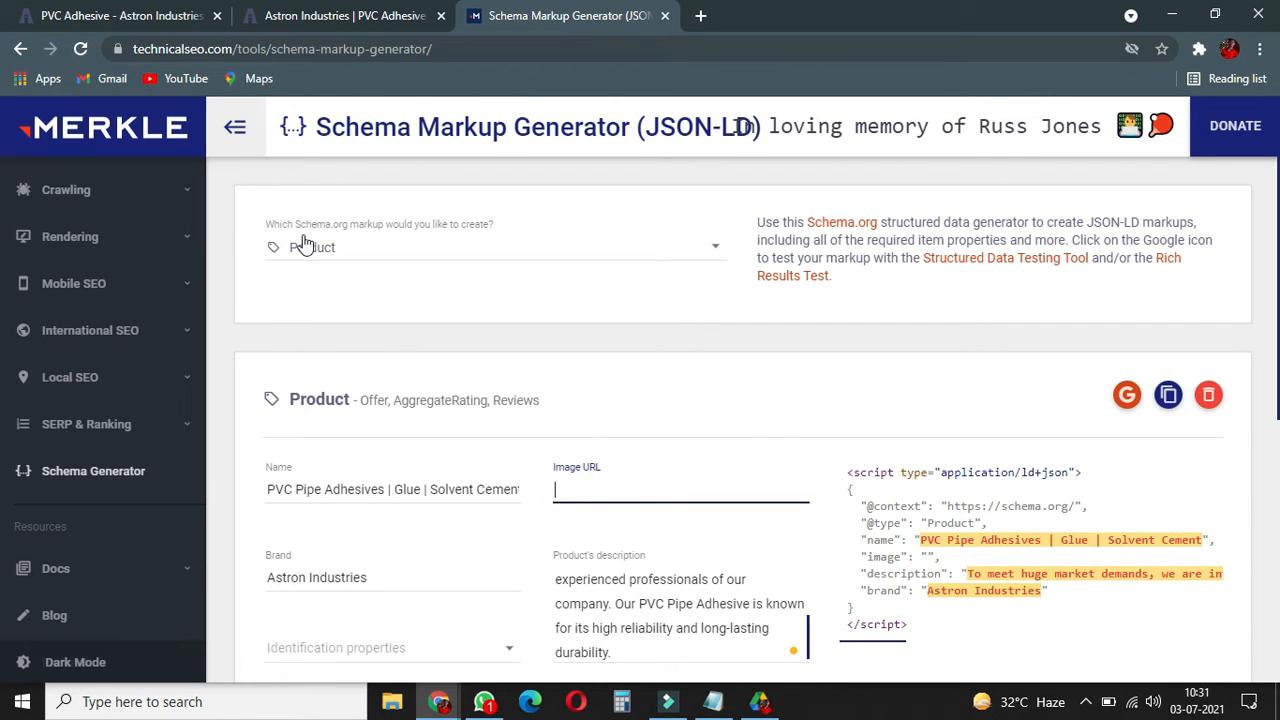
{"action": "left_click", "coordinate": [330, 18]}
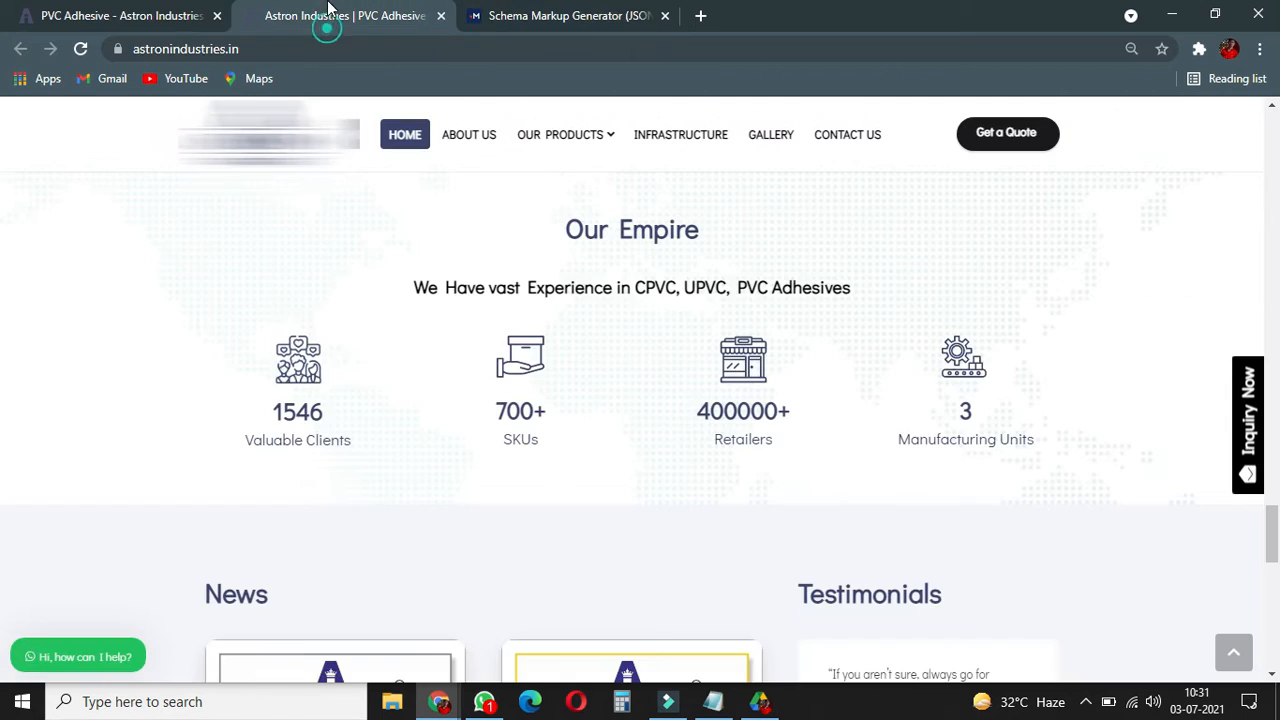
{"action": "left_click", "coordinate": [55, 16]}
{"action": "left_click", "coordinate": [360, 16]}
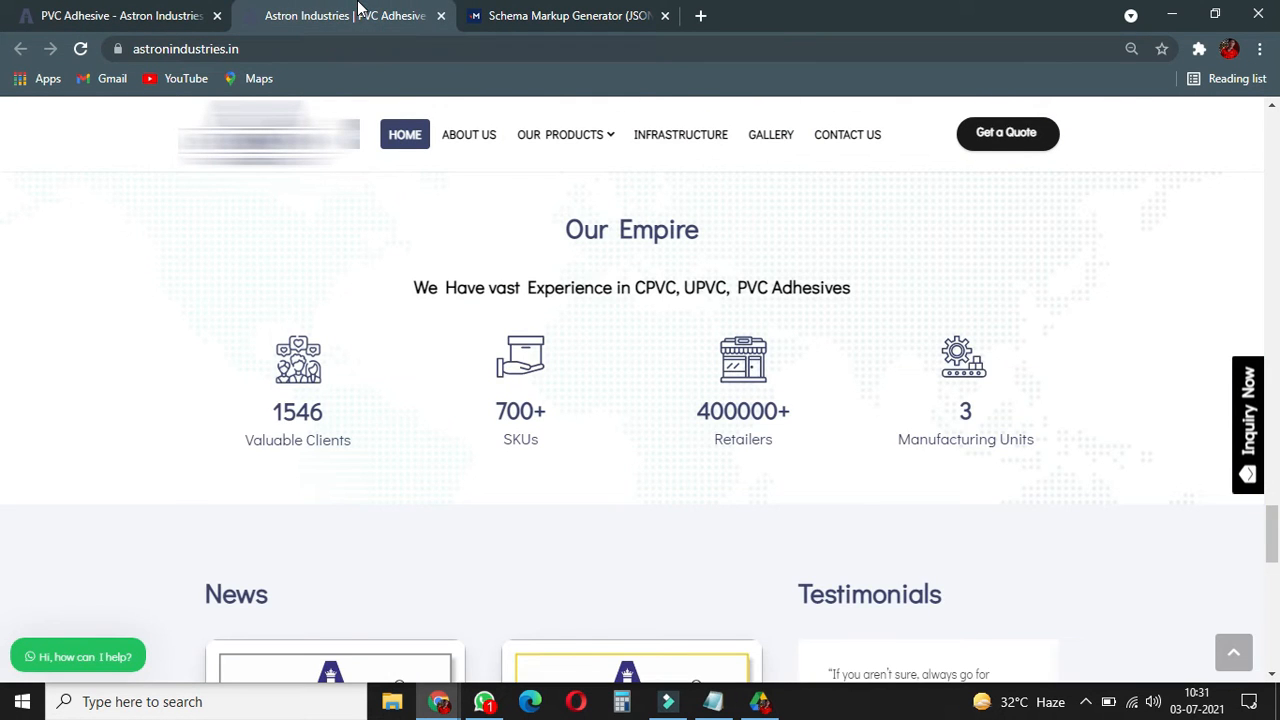
{"action": "middle_click", "coordinate": [357, 13]}
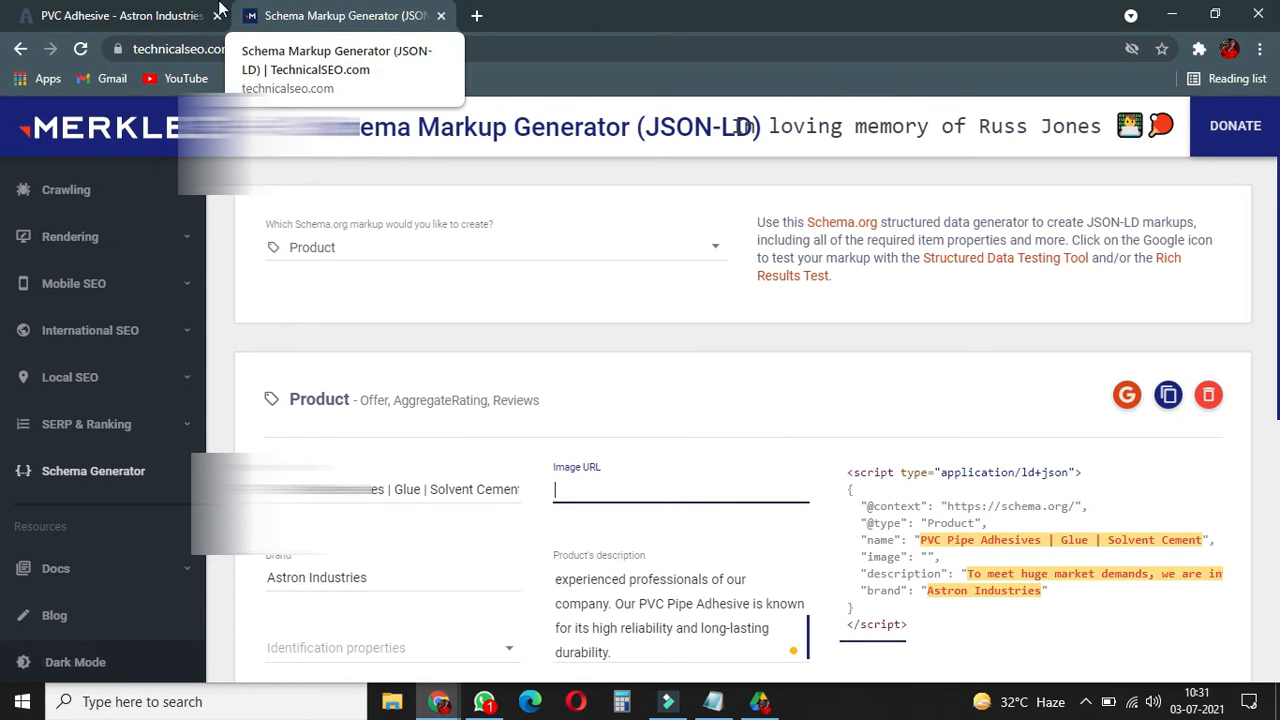
{"action": "left_click", "coordinate": [190, 15]}
{"action": "scroll", "coordinate": [390, 108], "scroll_direction": "up", "scroll_amount": 9}
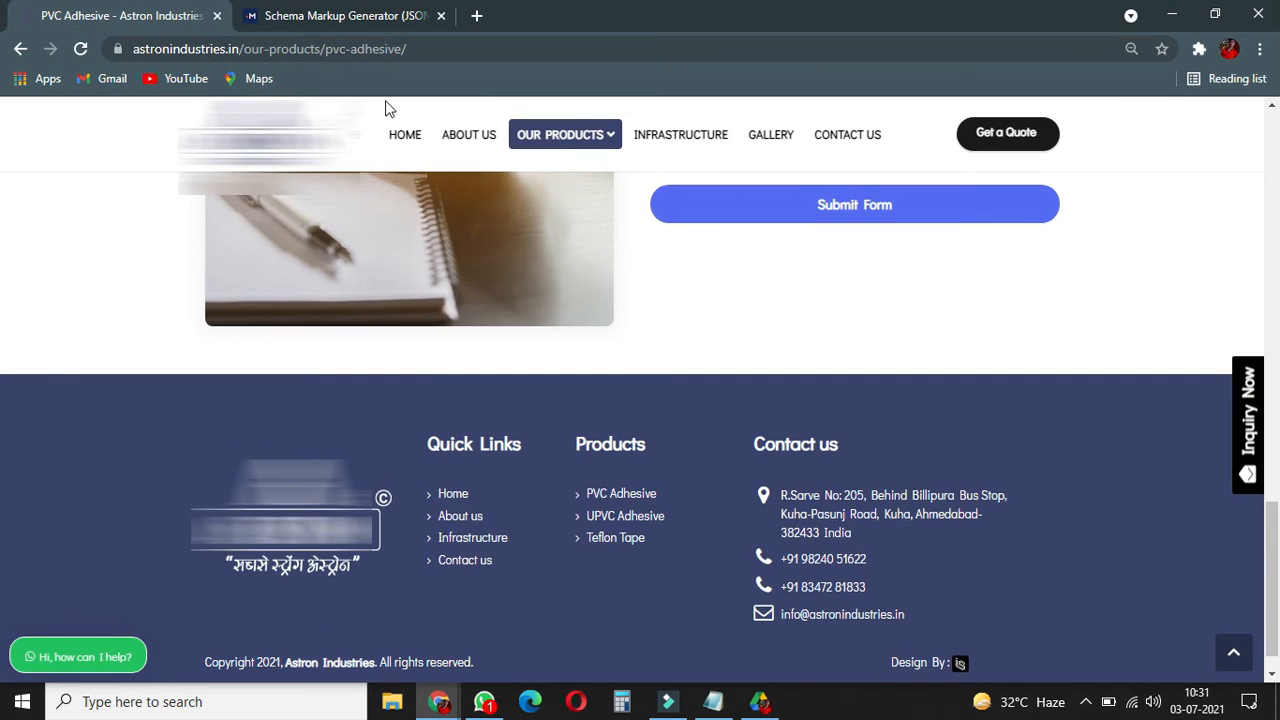
{"action": "scroll", "coordinate": [390, 108], "scroll_direction": "up", "scroll_amount": 5}
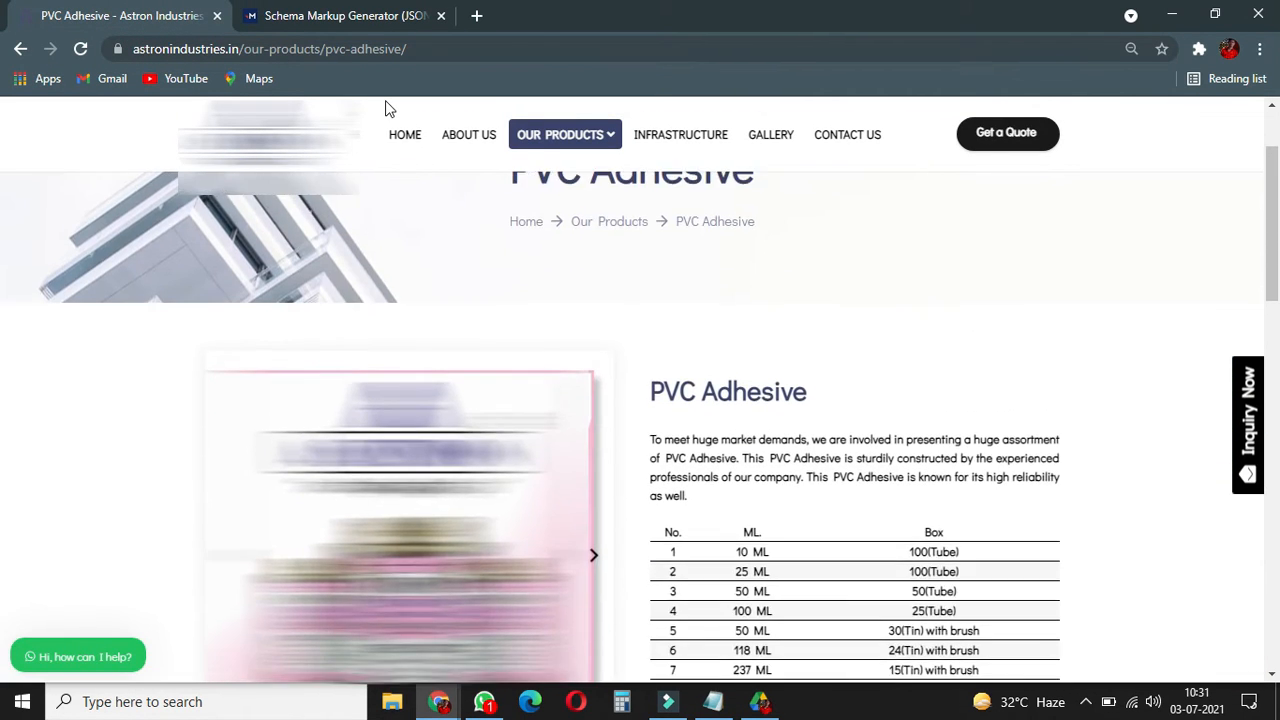
{"action": "scroll", "coordinate": [390, 108], "scroll_direction": "down", "scroll_amount": 1}
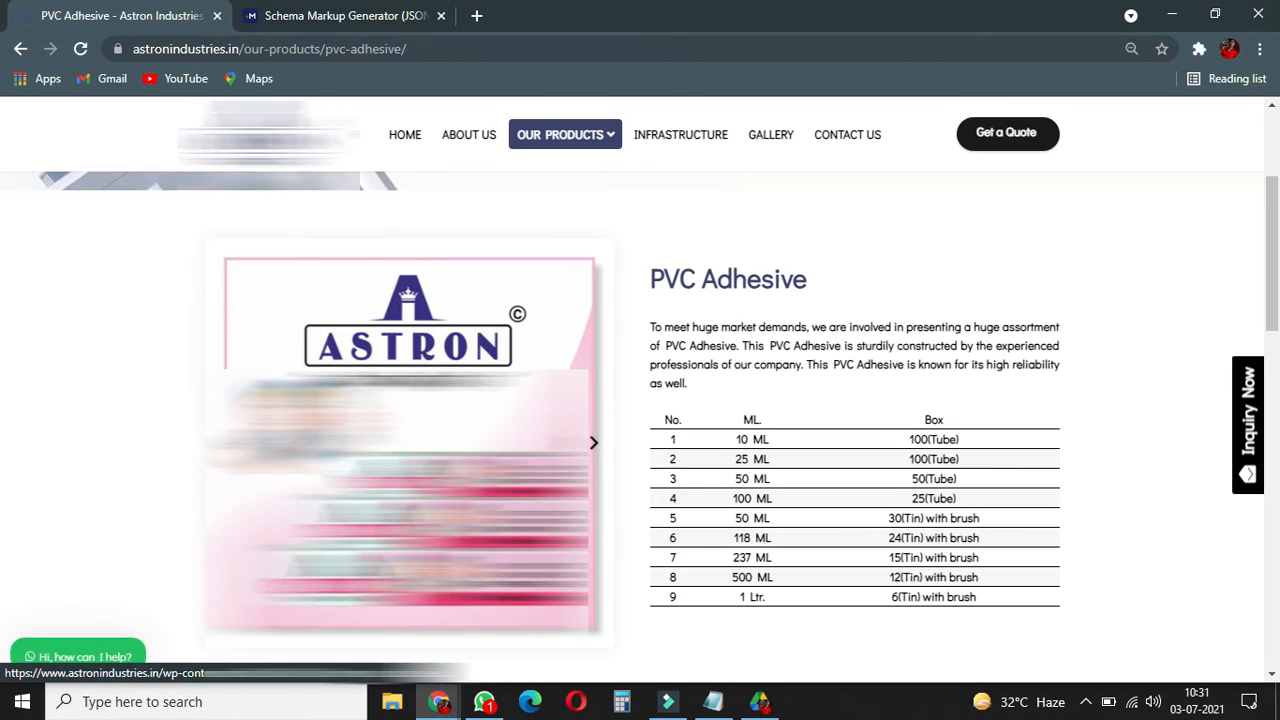
View the PVC Adhesive tube image enlarged and check its title text on the product page.
{"action": "left_click", "coordinate": [400, 470]}
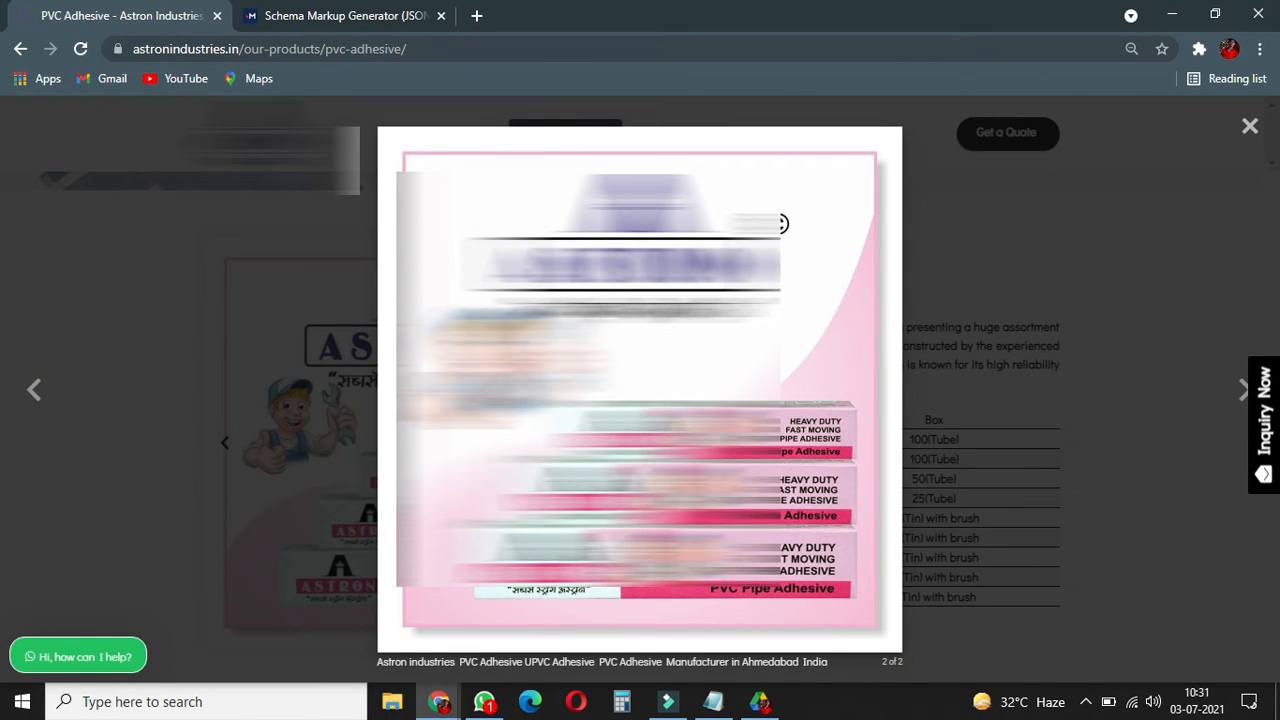
{"action": "key", "text": "Escape"}
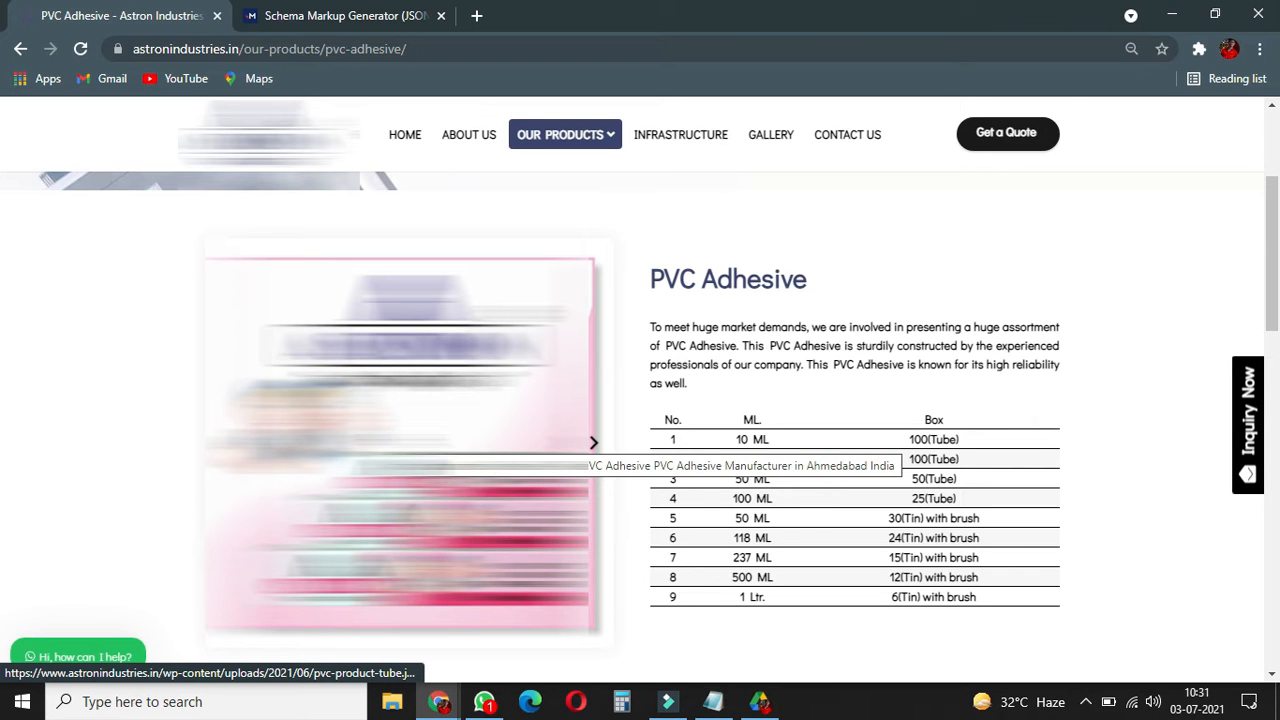
{"action": "left_click", "coordinate": [380, 440]}
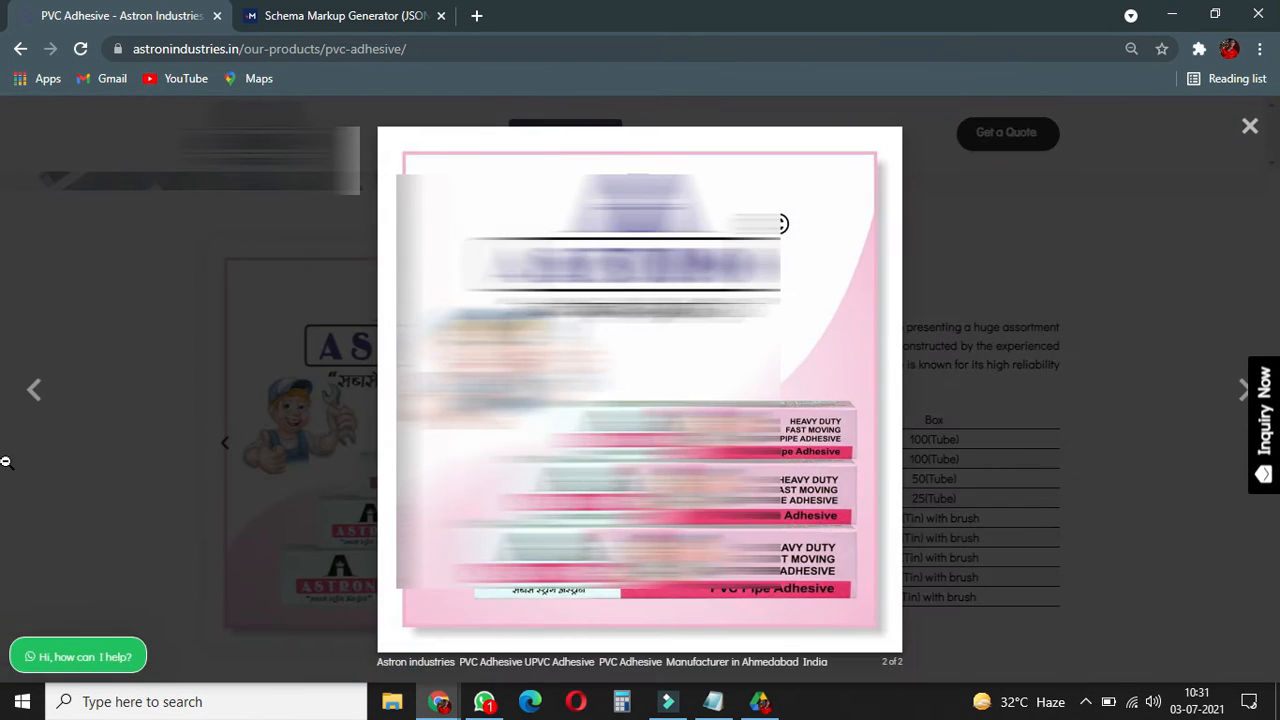
{"action": "left_click", "coordinate": [28, 461]}
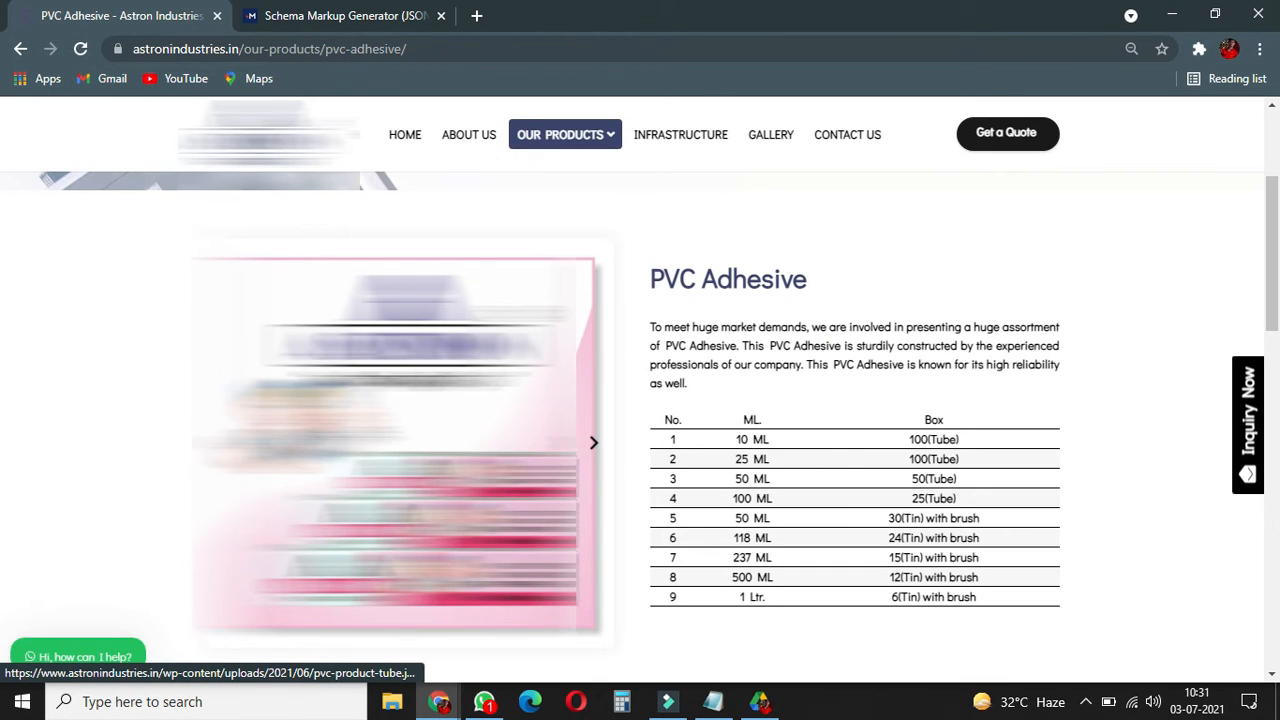
{"action": "scroll", "coordinate": [560, 440], "scroll_direction": "down", "scroll_amount": 1}
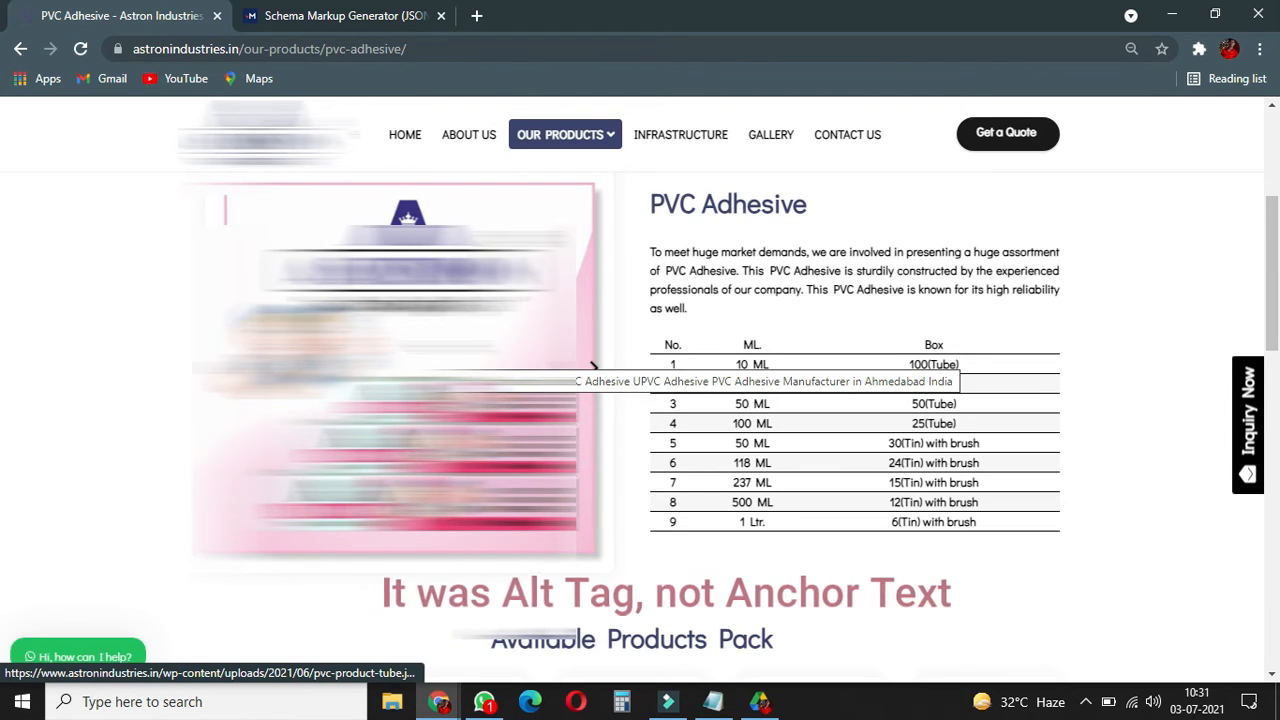
Copy the enlarged image's caption "Astron industries PVC Adhesive UPVC Adhesive PVC Adhesive Manufacturer in Ahmedabad India" and close the image viewer.
{"action": "left_click", "coordinate": [560, 362]}
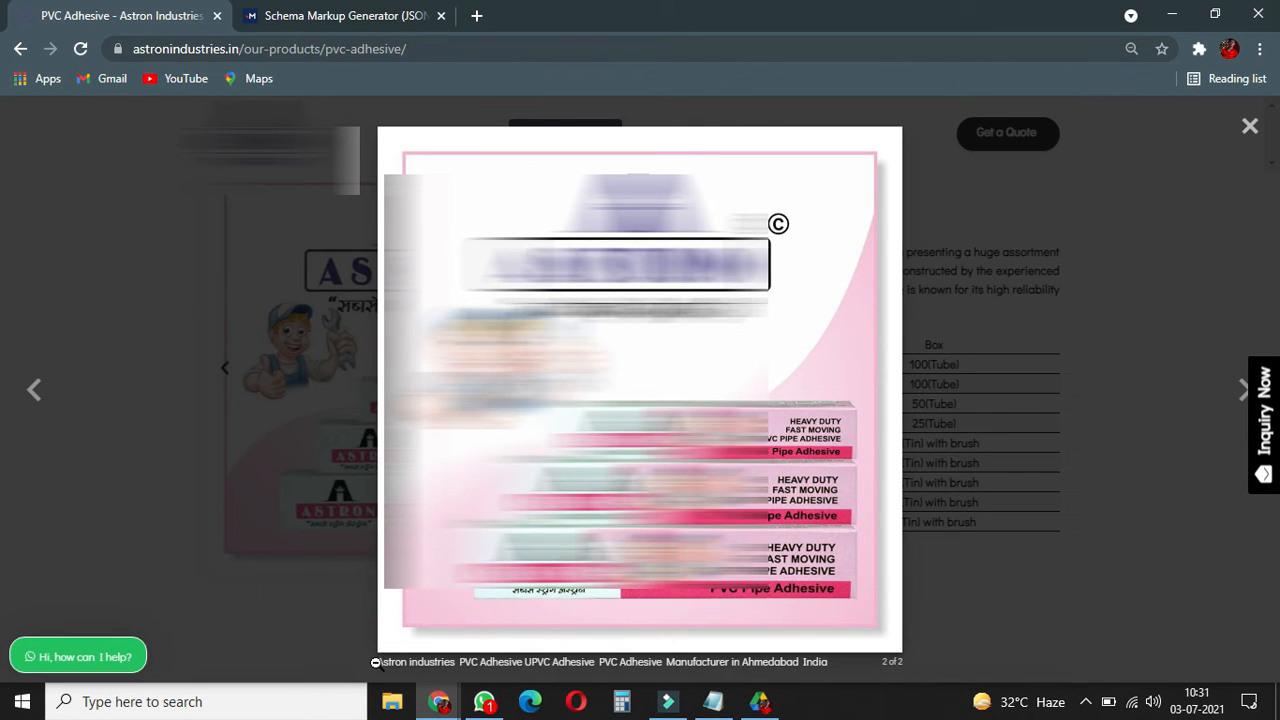
{"action": "left_click_drag", "start_coordinate": [379, 668], "coordinate": [714, 663]}
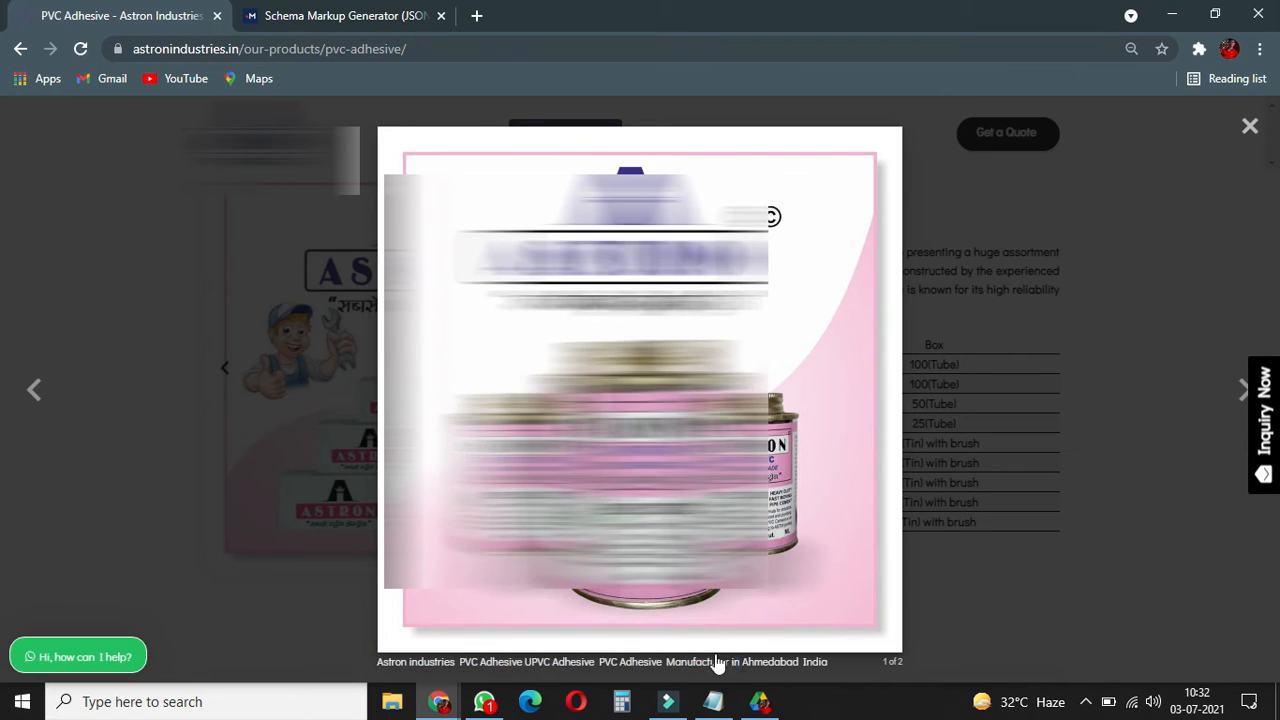
{"action": "left_click_drag", "start_coordinate": [826, 664], "coordinate": [397, 662]}
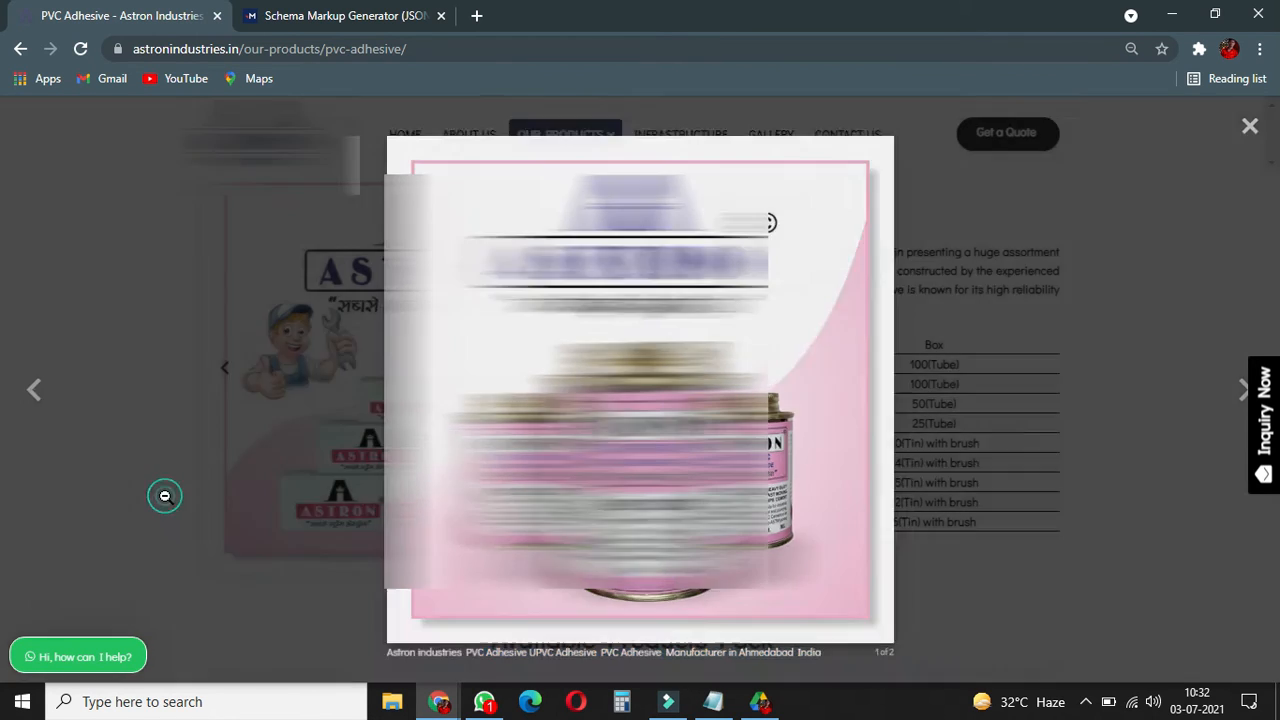
{"action": "left_click", "coordinate": [164, 493]}
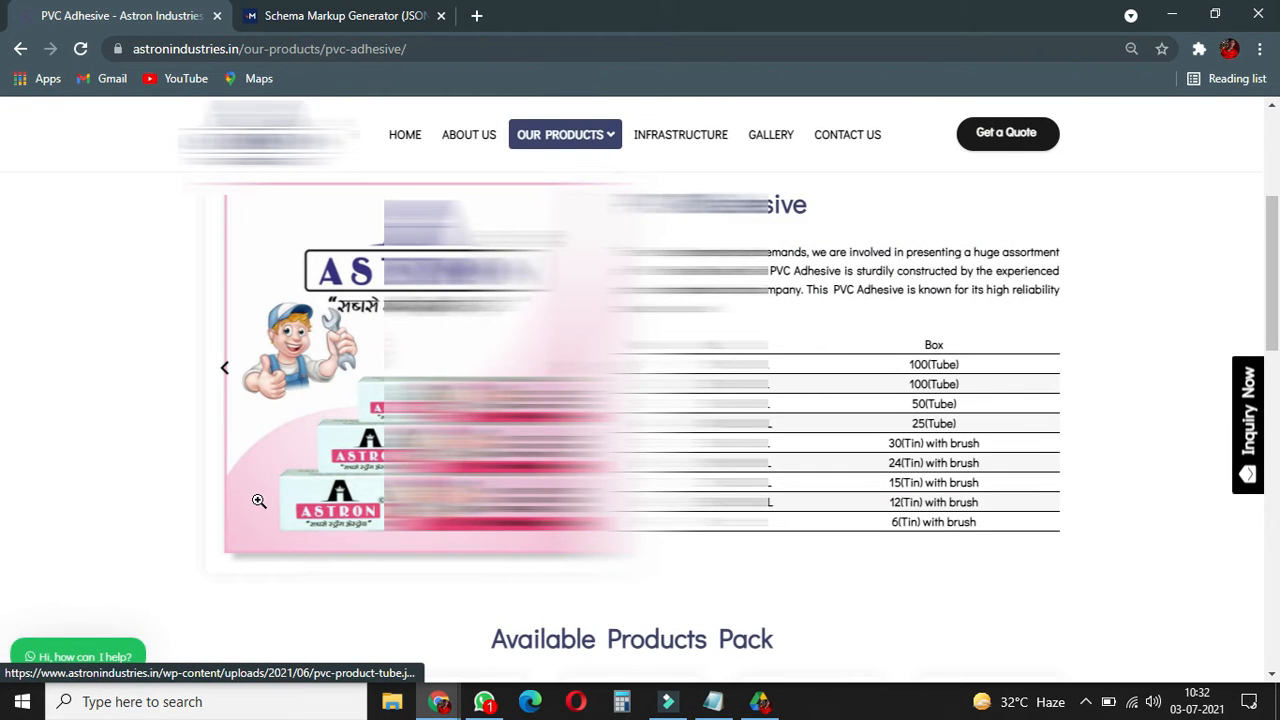
Open the PVC Adhesive page's source with line wrap on and search it for the copied image caption.
{"action": "key", "text": "ctrl+u"}
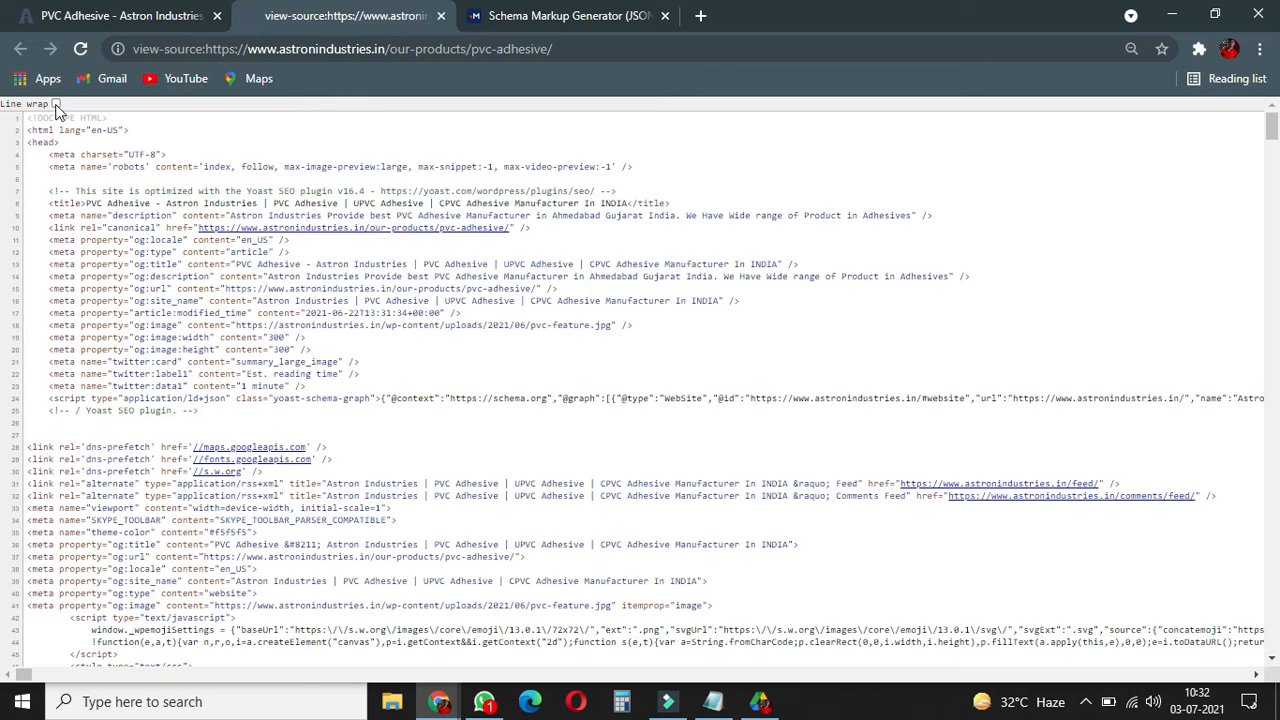
{"action": "left_click", "coordinate": [56, 104]}
{"action": "key", "text": "ctrl+plus"}
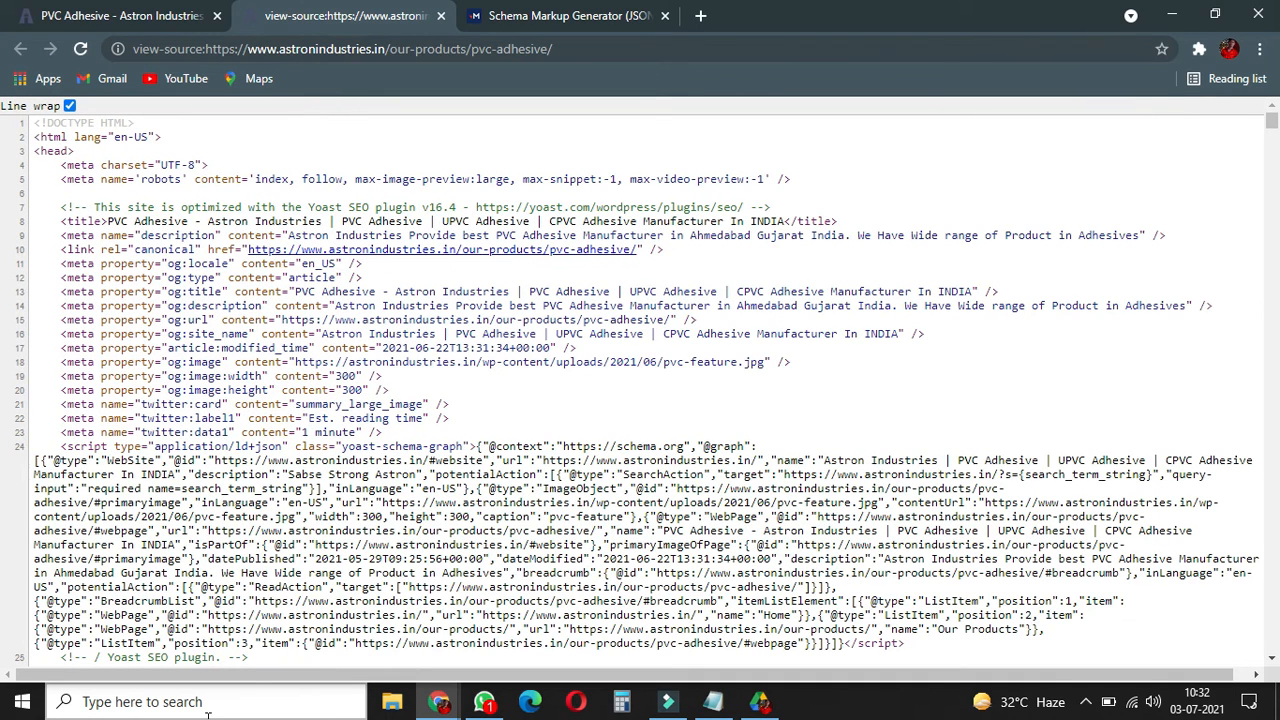
{"action": "key", "text": "ctrl+f"}
{"action": "key", "text": "ctrl+v"}
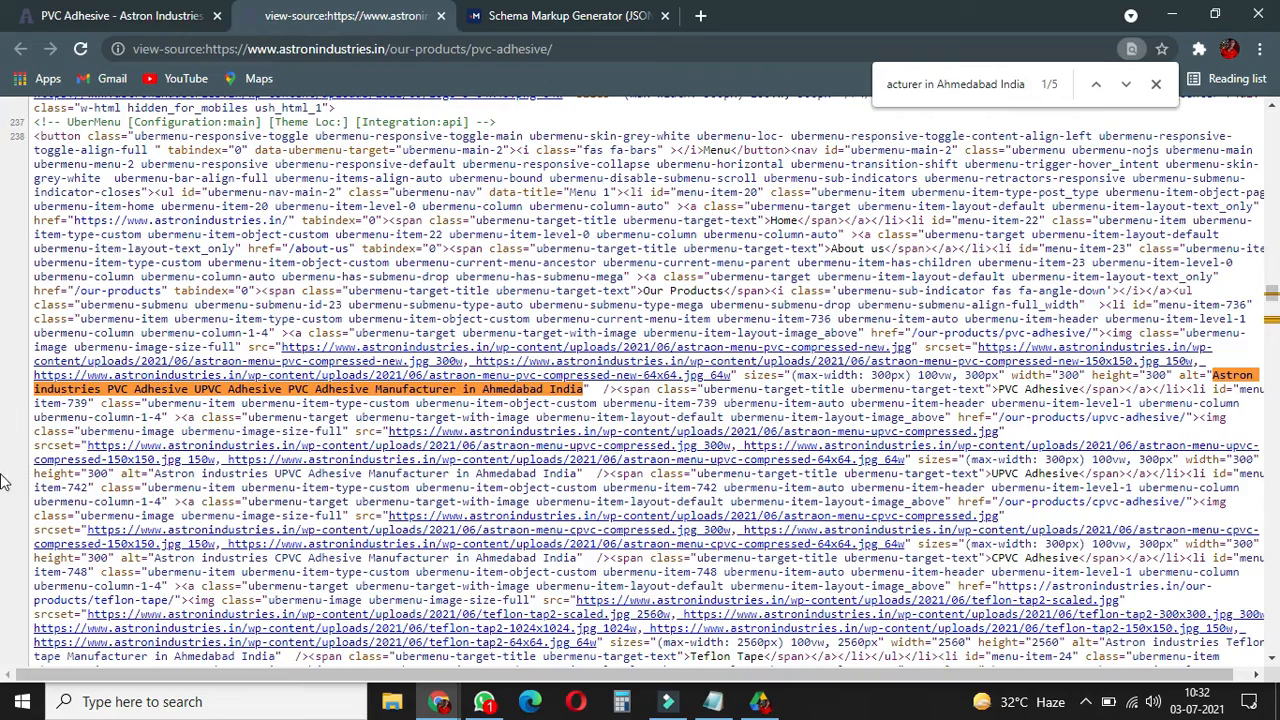
Compare the product page image with the source and open the astraon-menu-pvc-compressed-new image links around the first match in new tabs.
{"action": "left_click", "coordinate": [115, 15]}
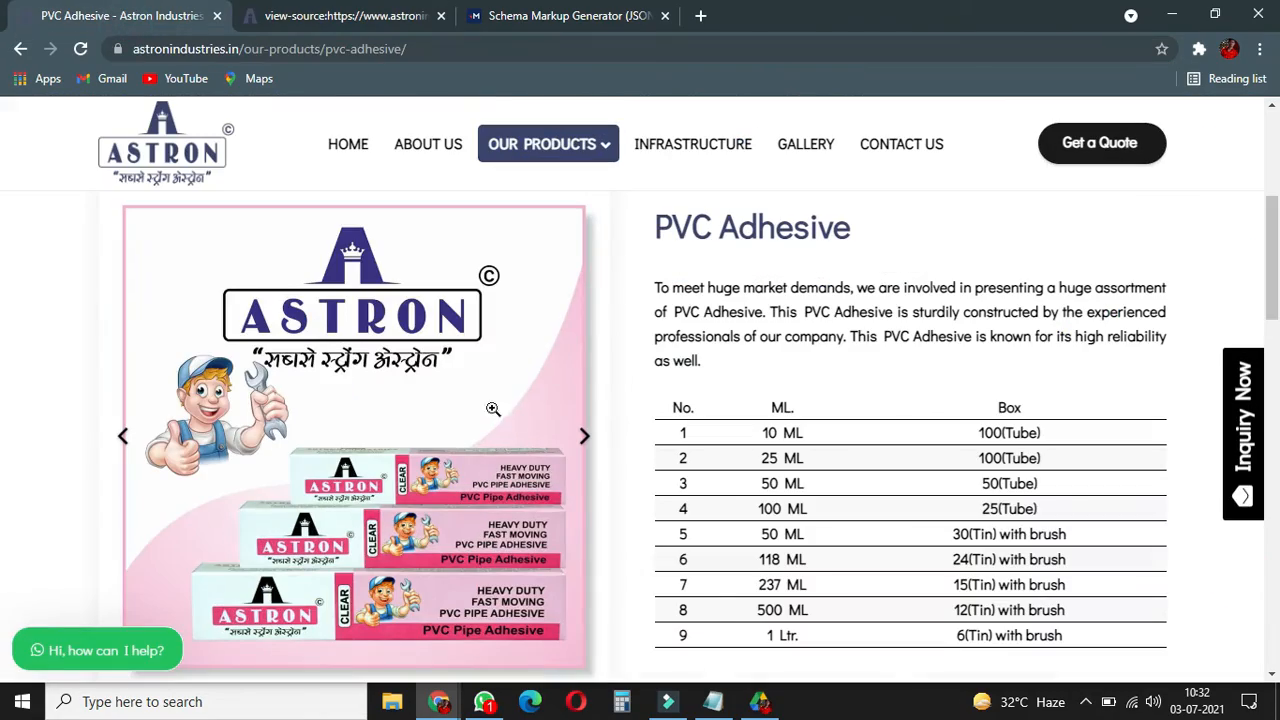
{"action": "left_click", "coordinate": [360, 15]}
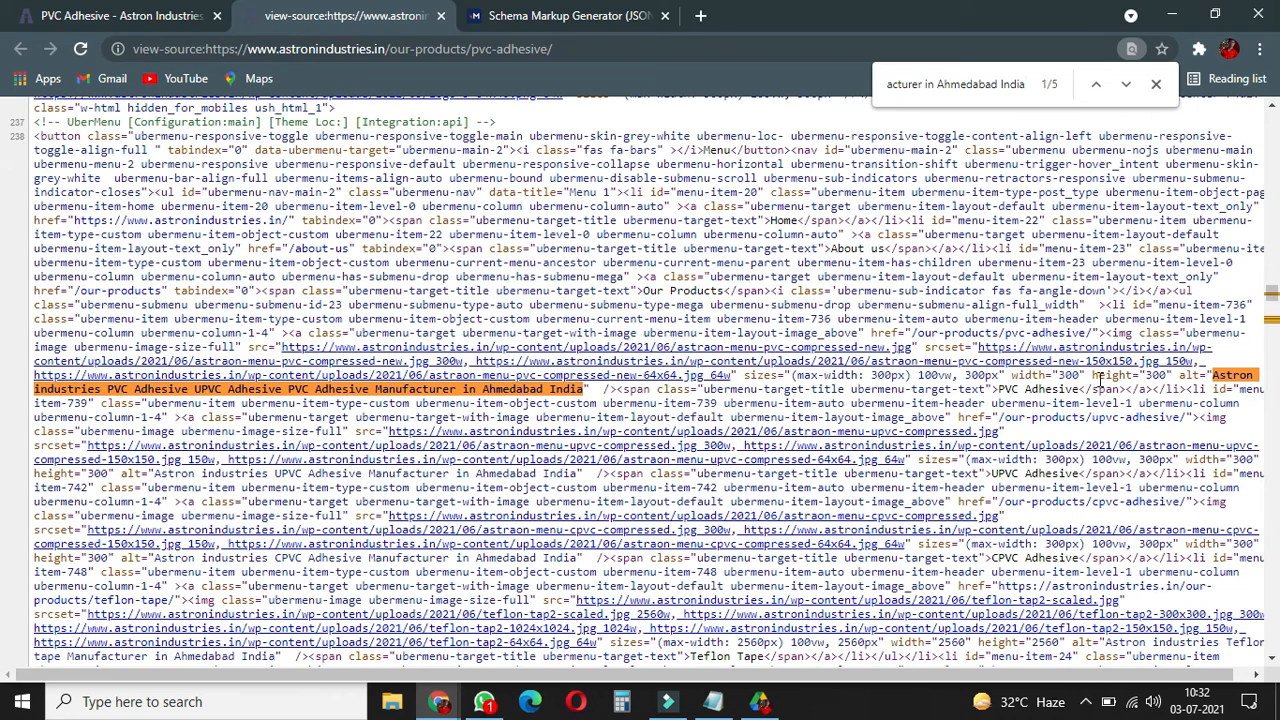
{"action": "middle_click", "coordinate": [878, 358]}
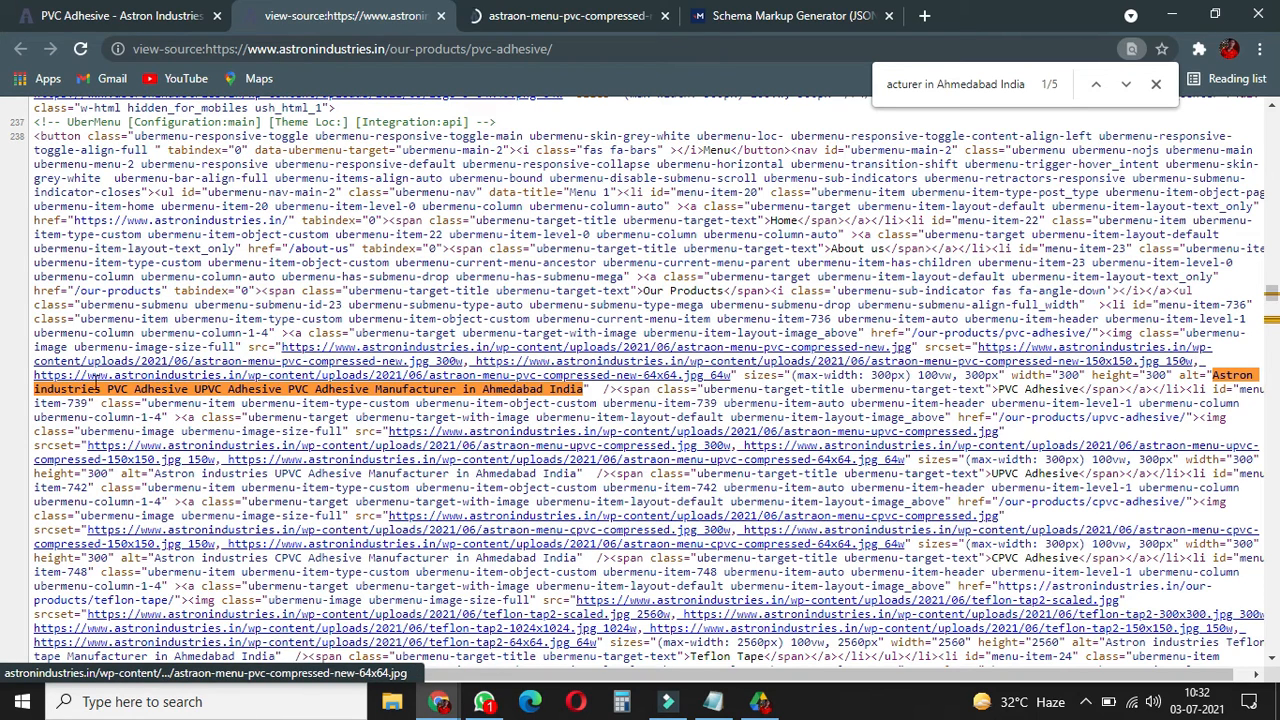
{"action": "middle_click", "coordinate": [145, 364]}
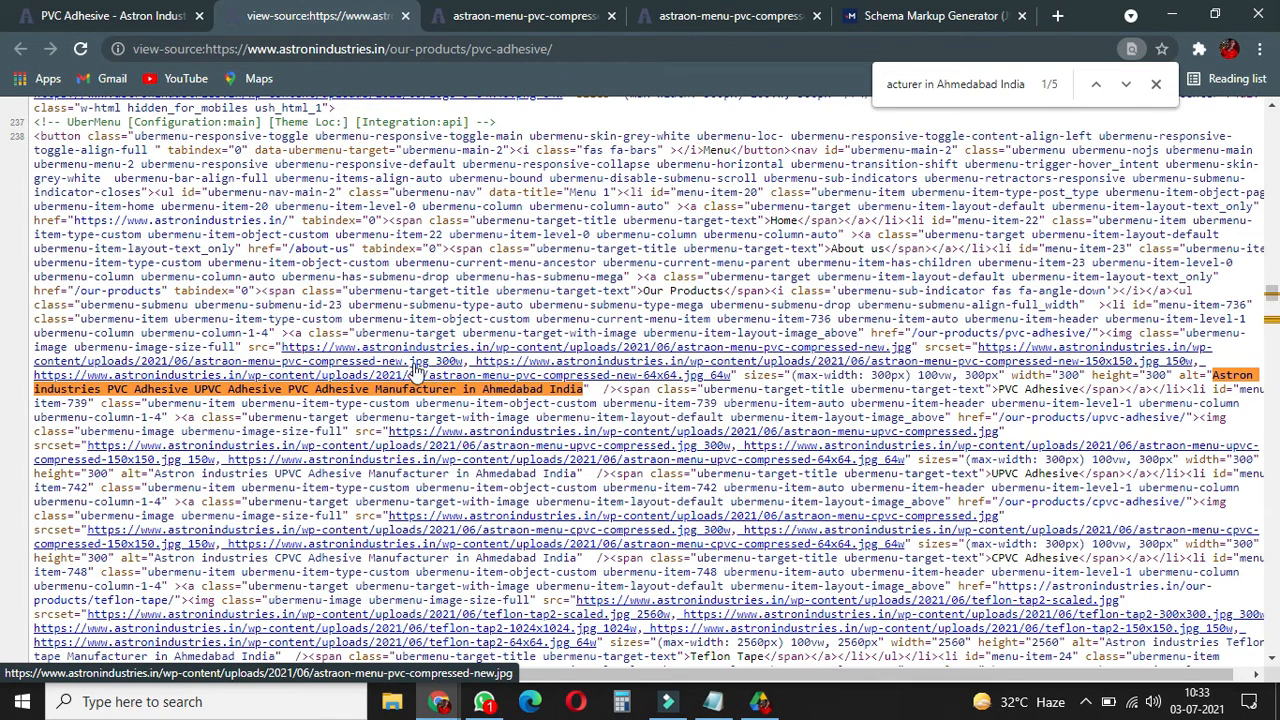
{"action": "left_click", "coordinate": [590, 368]}
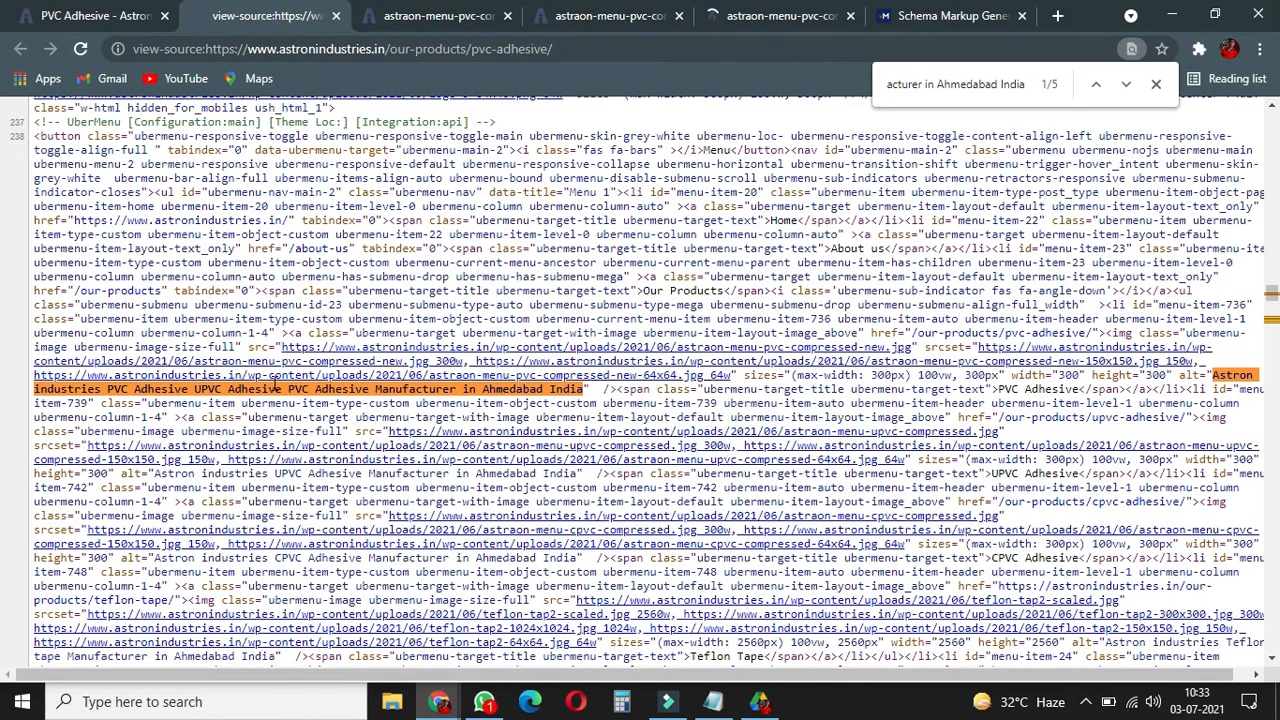
Find the product carousel matches in the source and open the pvc-product image links in their several sizes in new tabs.
{"action": "scroll", "coordinate": [274, 384], "scroll_direction": "down", "scroll_amount": 15}
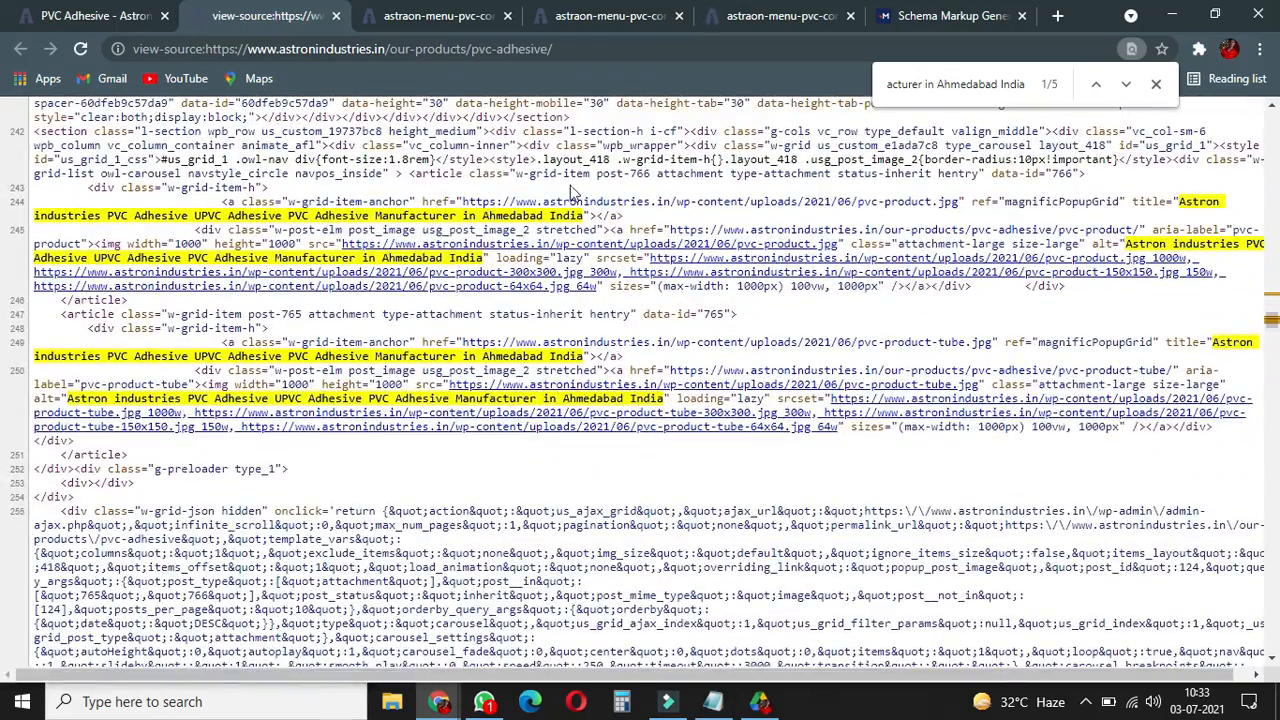
{"action": "middle_click", "coordinate": [738, 212]}
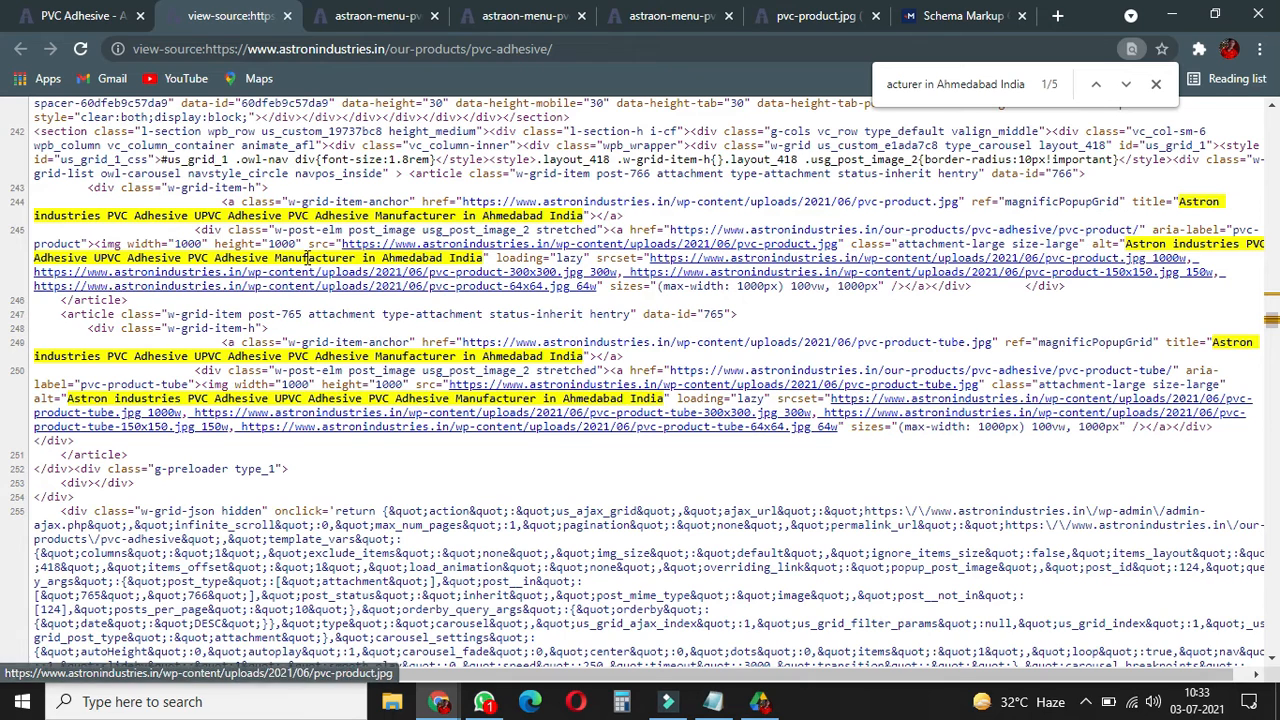
{"action": "middle_click", "coordinate": [588, 252]}
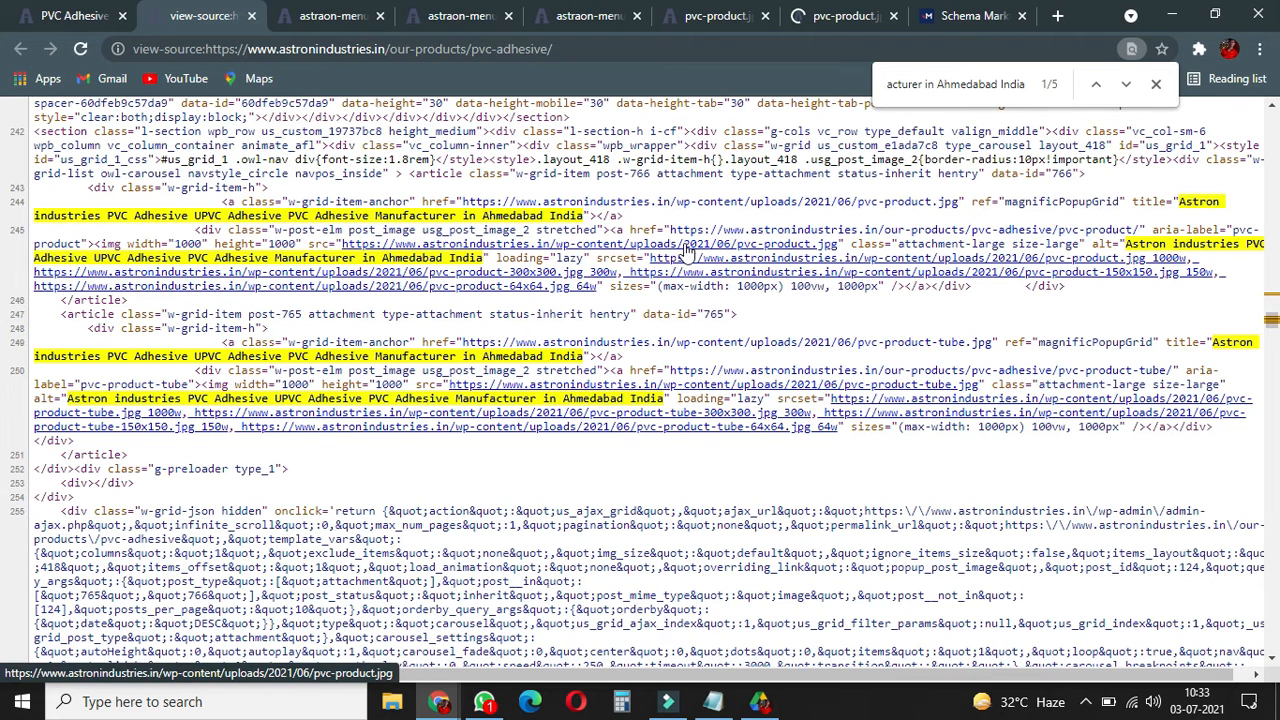
{"action": "middle_click", "coordinate": [1015, 262]}
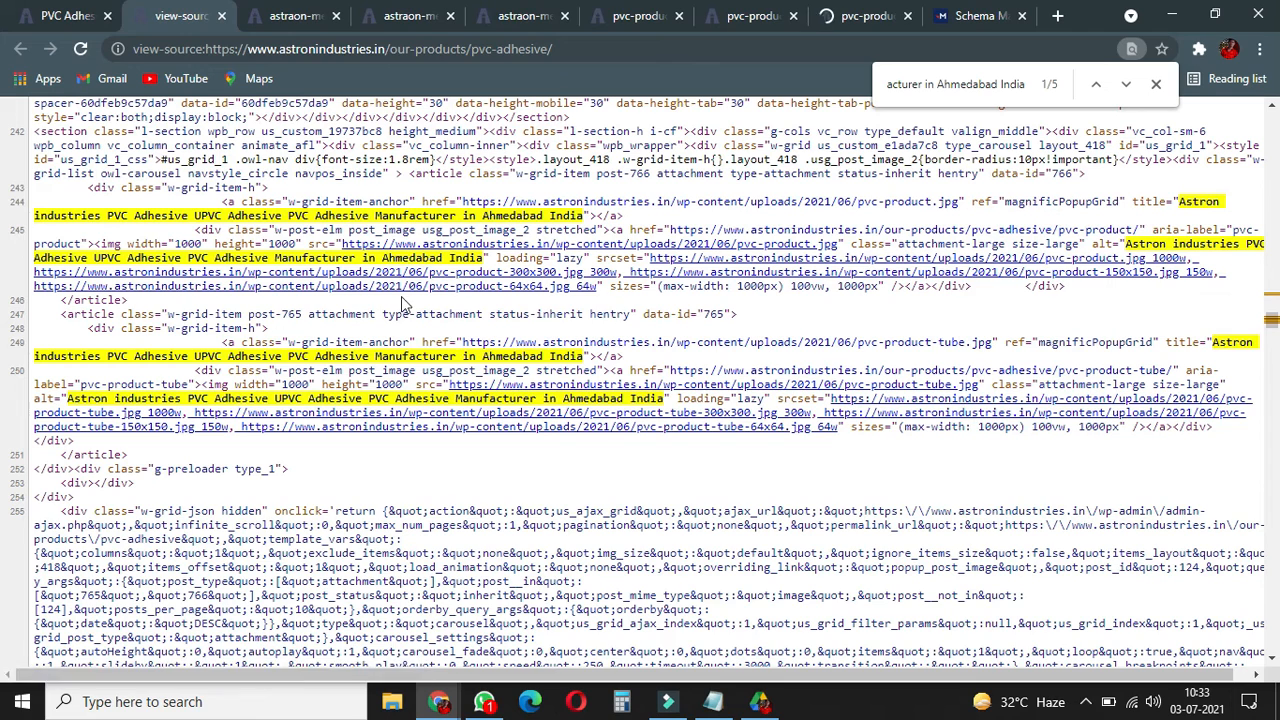
{"action": "middle_click", "coordinate": [210, 275]}
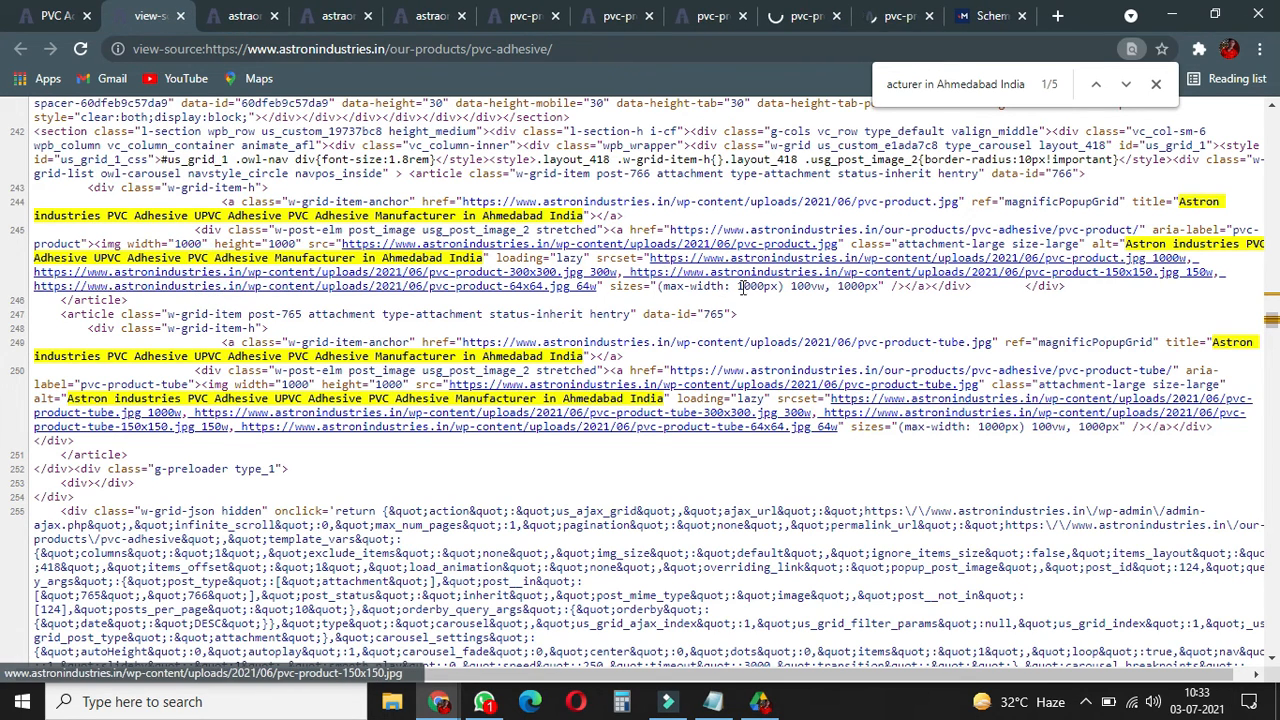
{"action": "middle_click", "coordinate": [842, 276]}
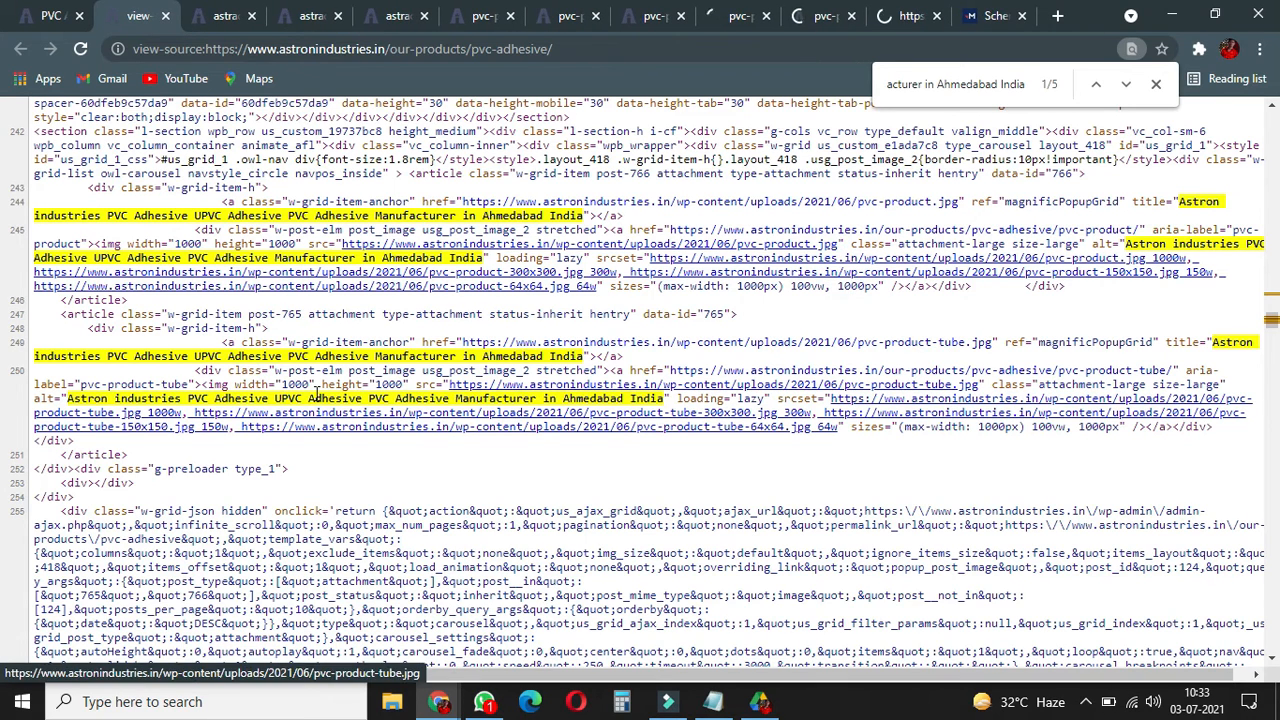
Open the pvc-product-tube image links, including the 150x150, 64x64 and 300x300 versions, in new tabs.
{"action": "middle_click", "coordinate": [812, 350]}
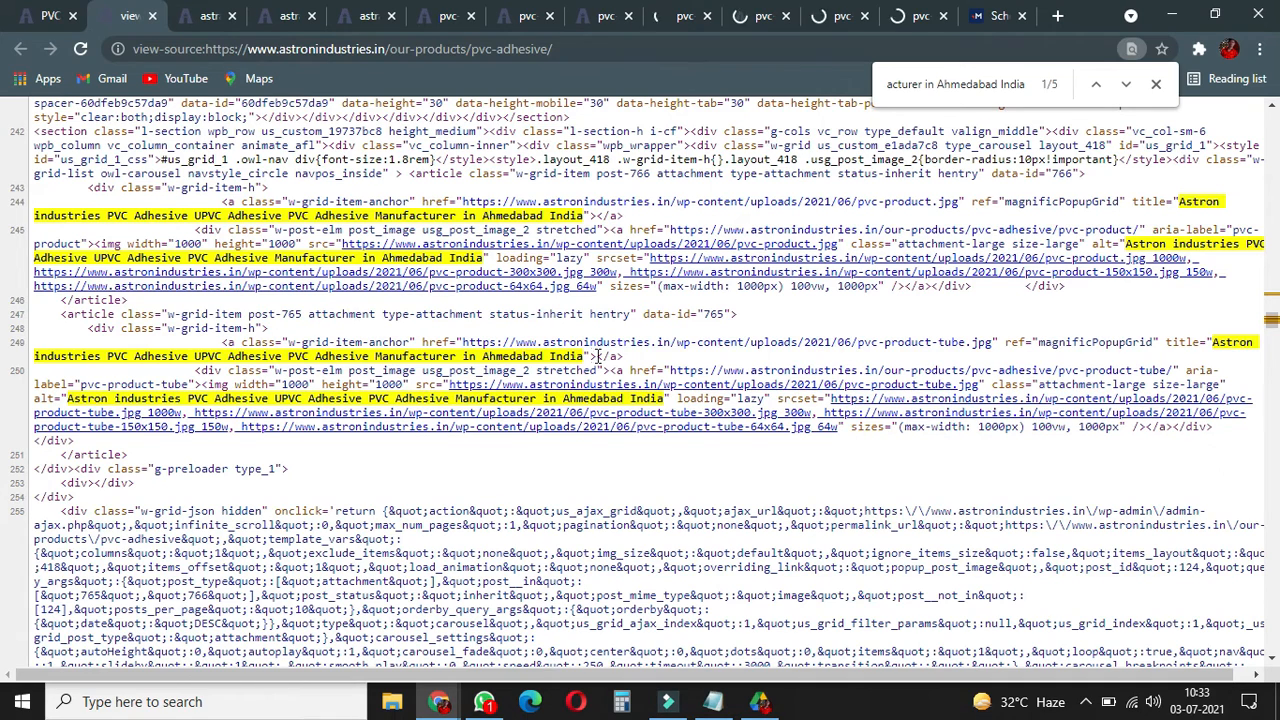
{"action": "middle_click", "coordinate": [818, 398]}
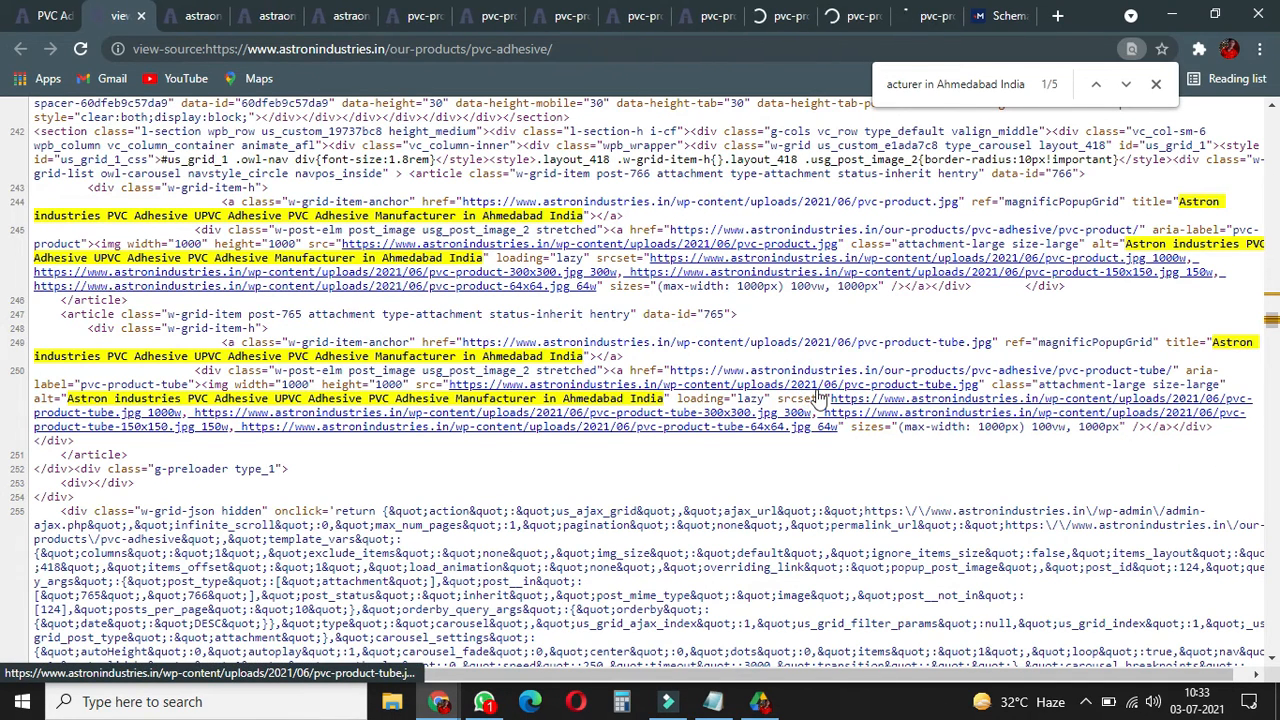
{"action": "middle_click", "coordinate": [870, 403]}
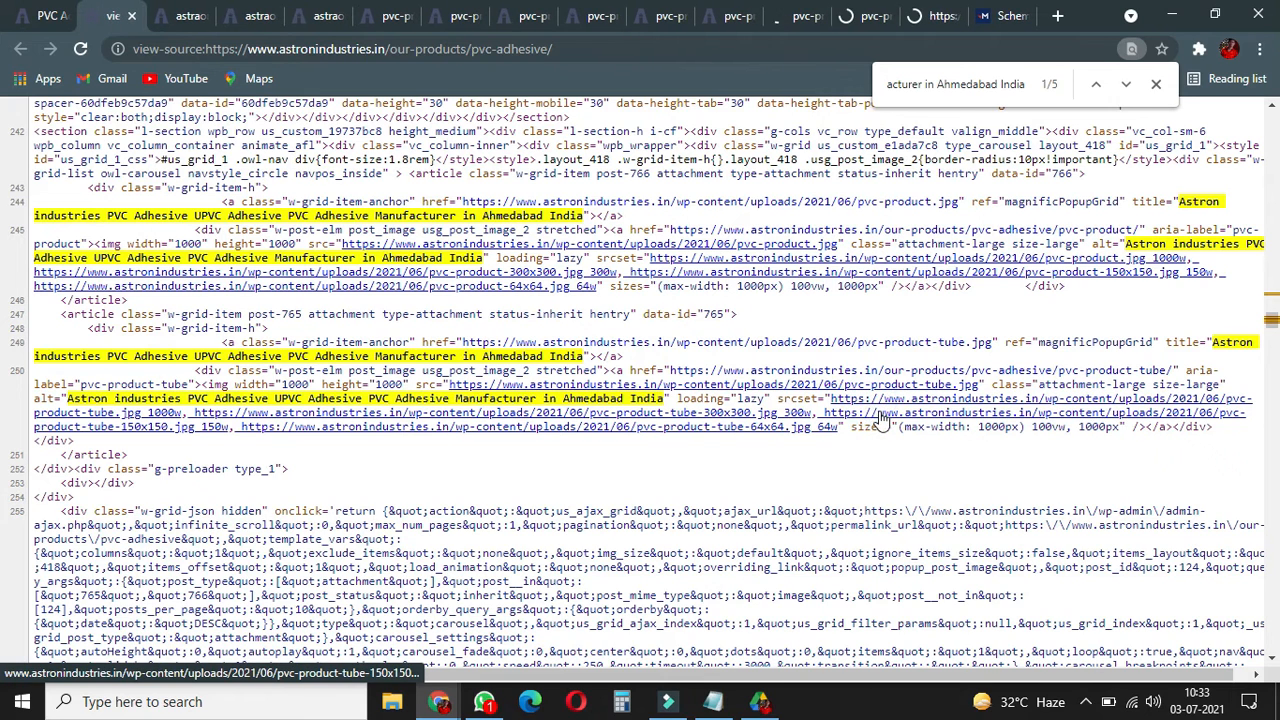
{"action": "middle_click", "coordinate": [880, 413]}
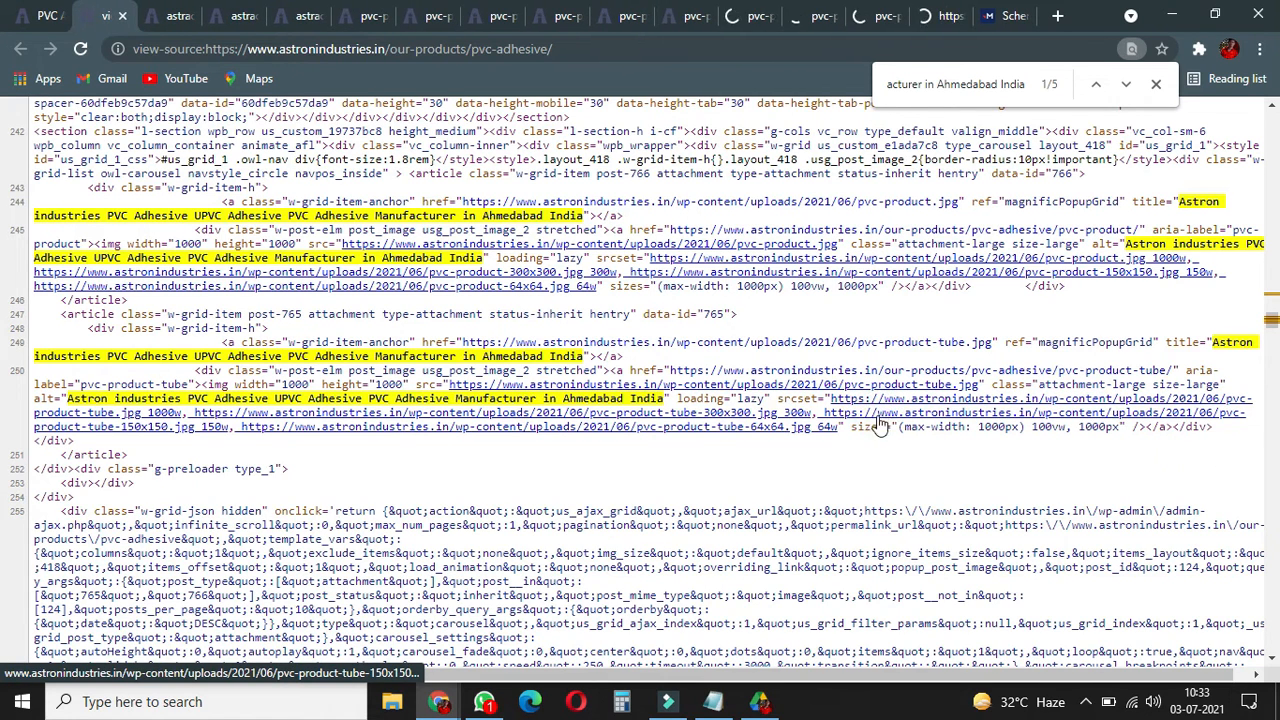
{"action": "middle_click", "coordinate": [737, 424]}
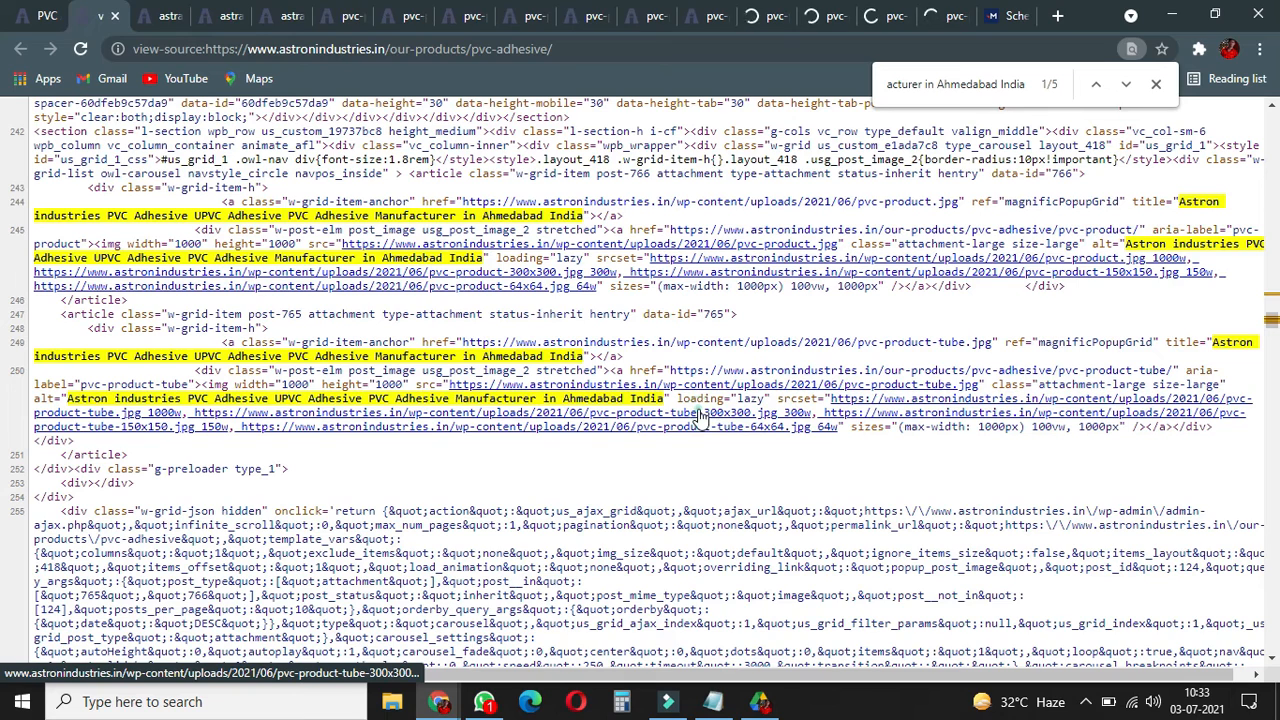
{"action": "middle_click", "coordinate": [701, 412]}
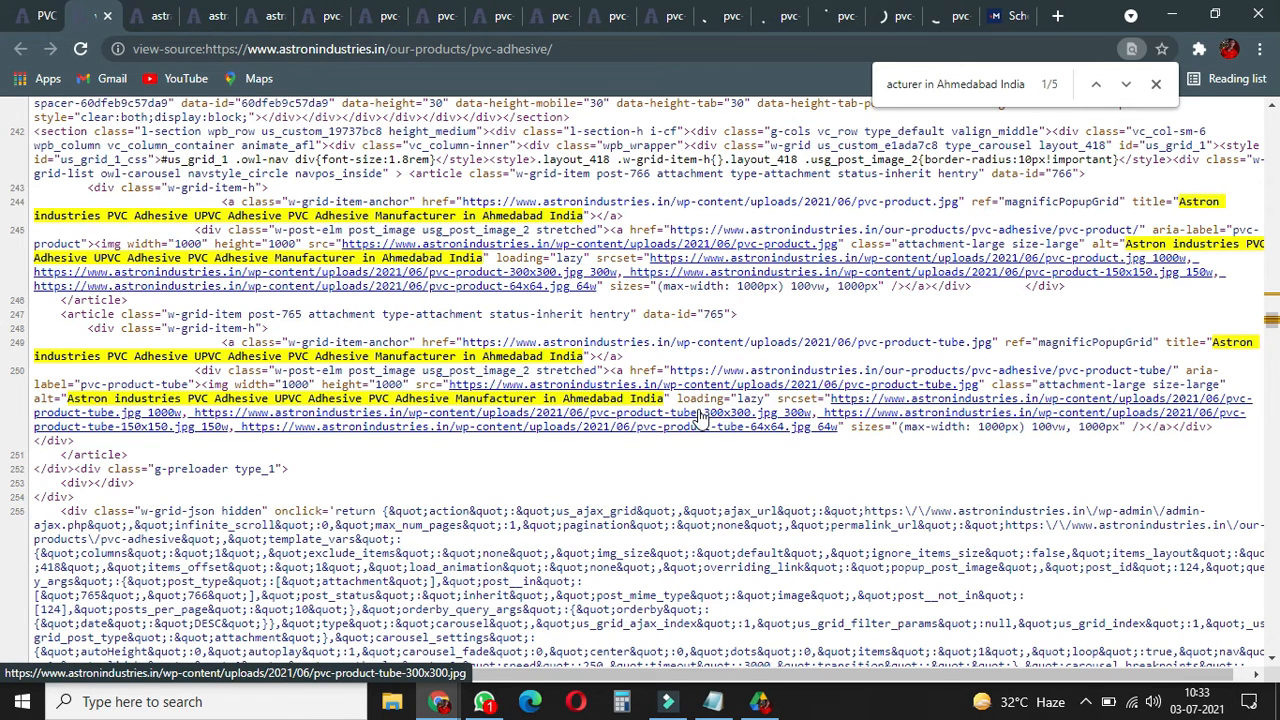